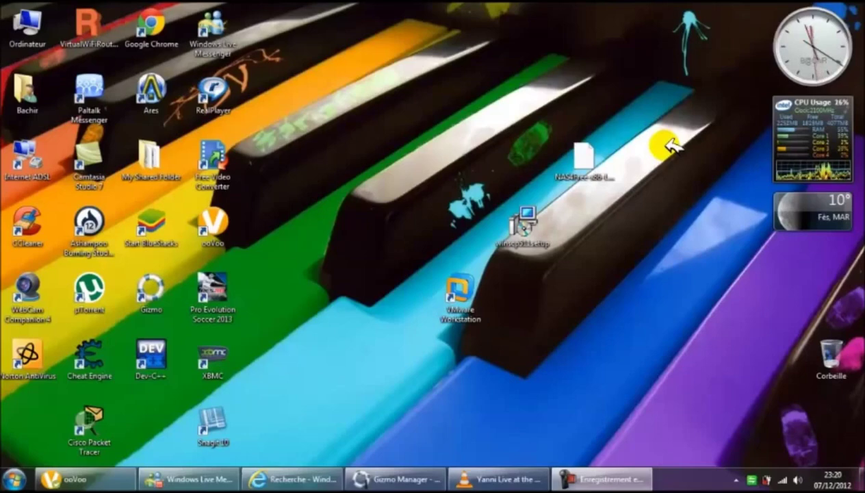
click(599, 161)
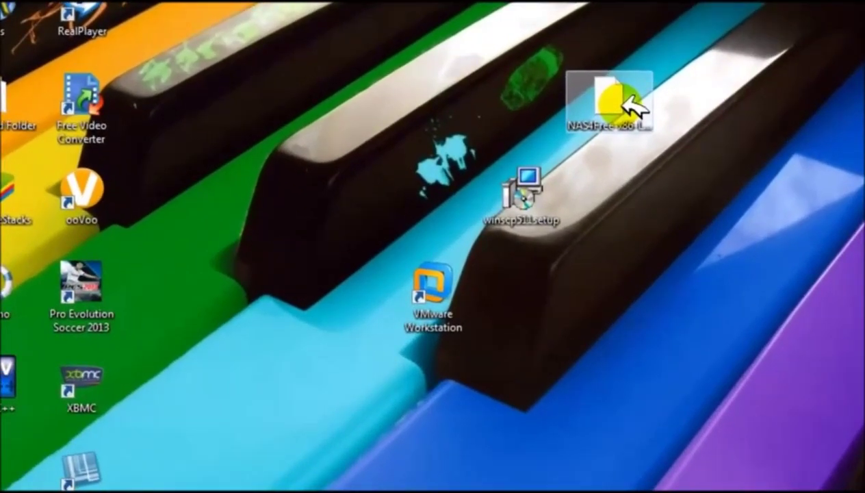
click(633, 108)
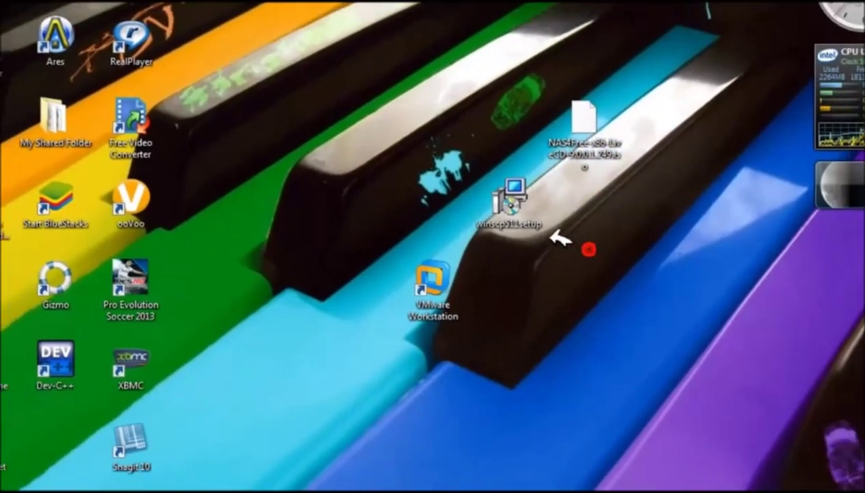
click(536, 212)
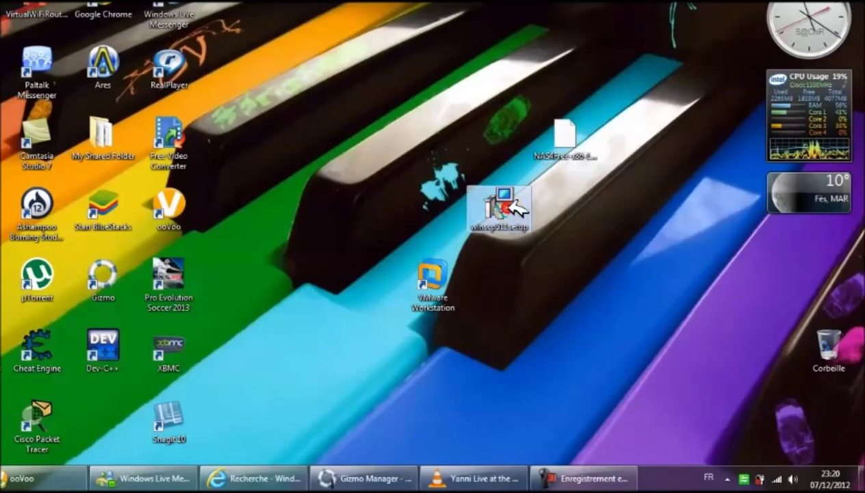
click(567, 193)
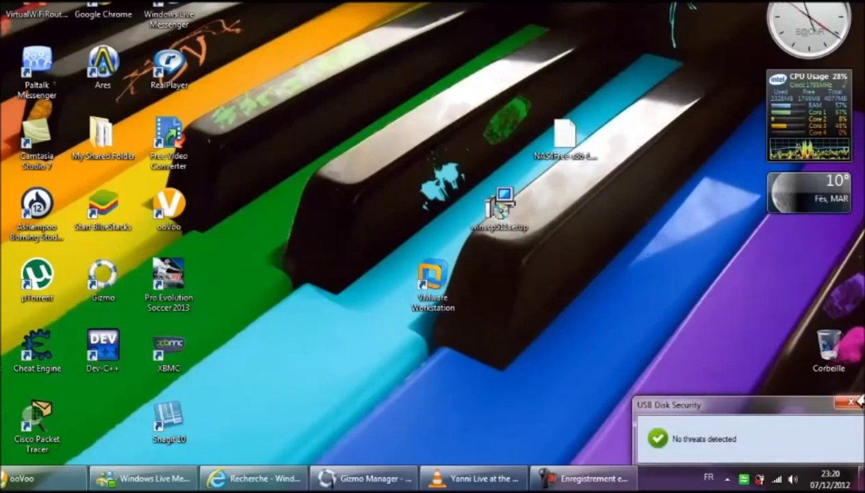
click(739, 475)
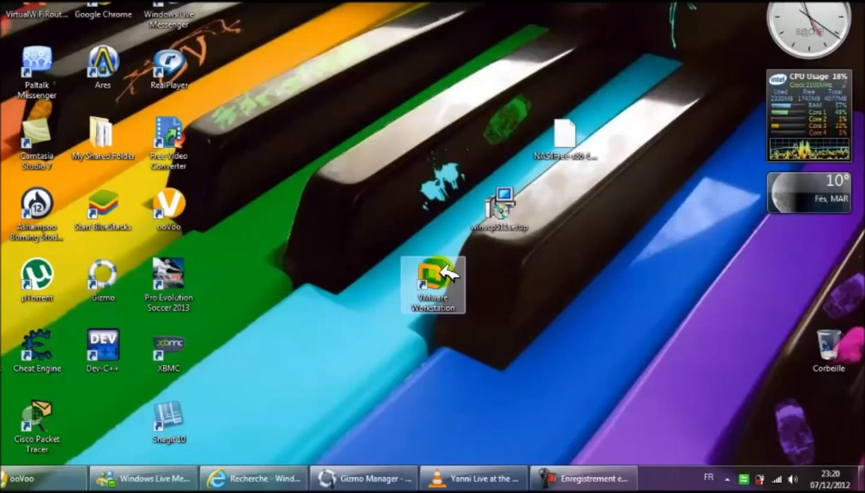
right_click(577, 251)
click(635, 286)
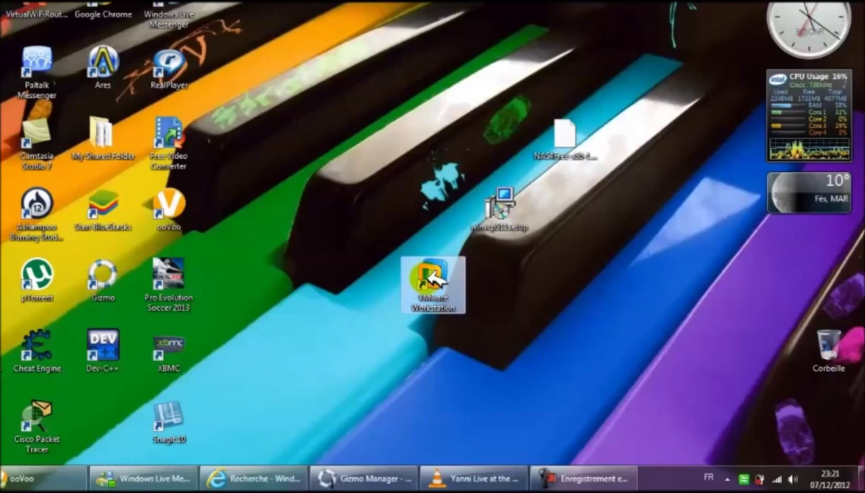
Open VMware Workstation in a maximized window and start creating a new virtual machine with the Typical configuration.
double_click(430, 275)
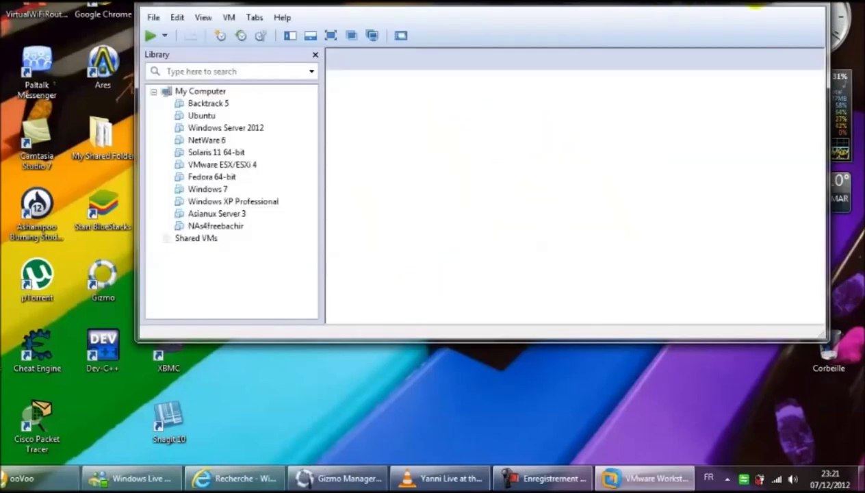
click(787, 2)
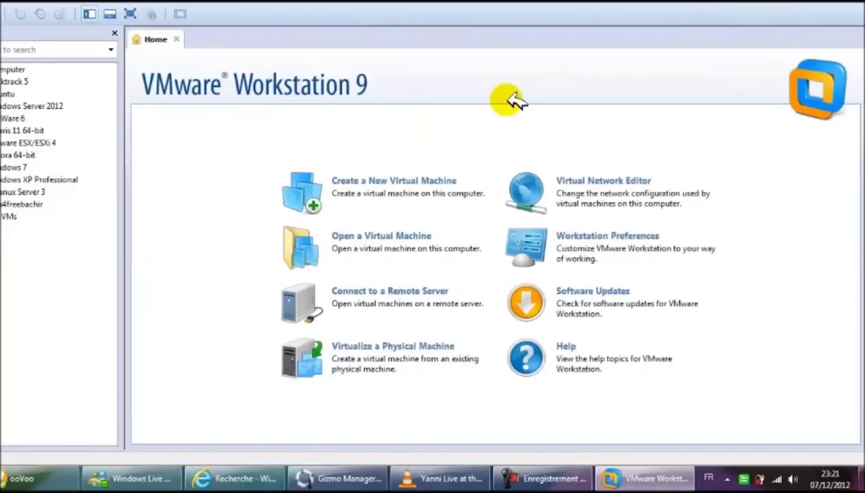
click(423, 169)
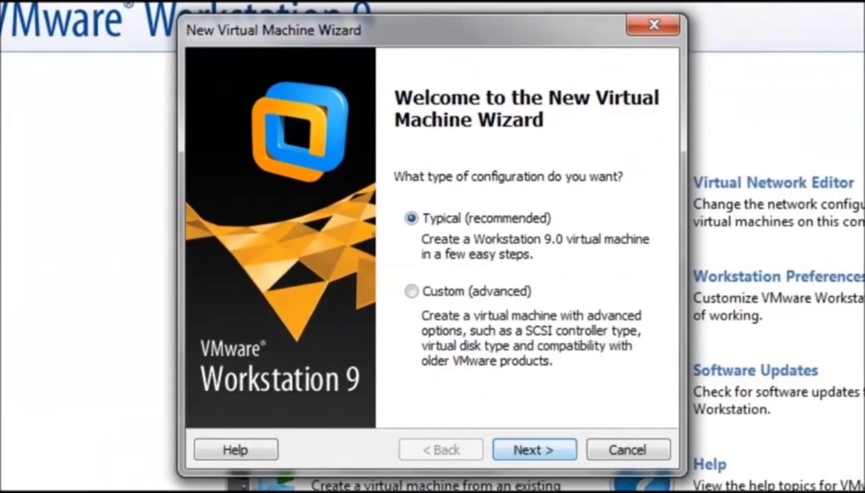
click(545, 448)
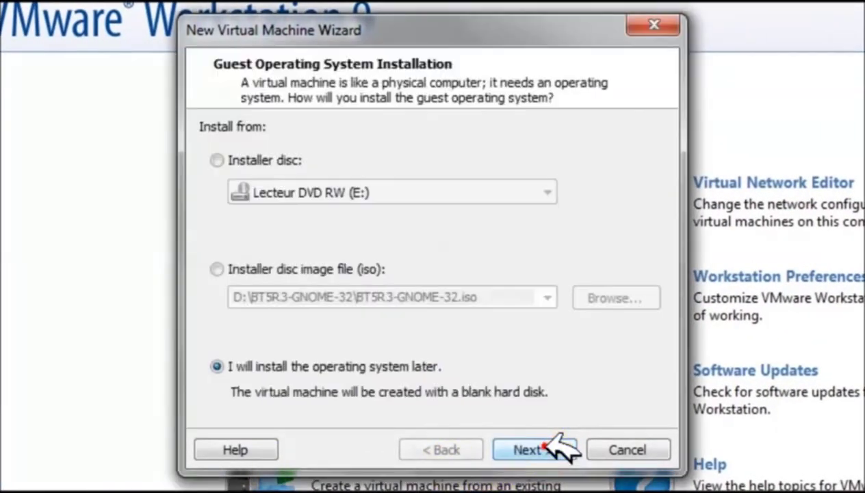
Choose the NAS4Free-x86-LiveCD-9.0.0.1.249.iso disc image on the desktop (Bureau) as the installation source.
click(274, 265)
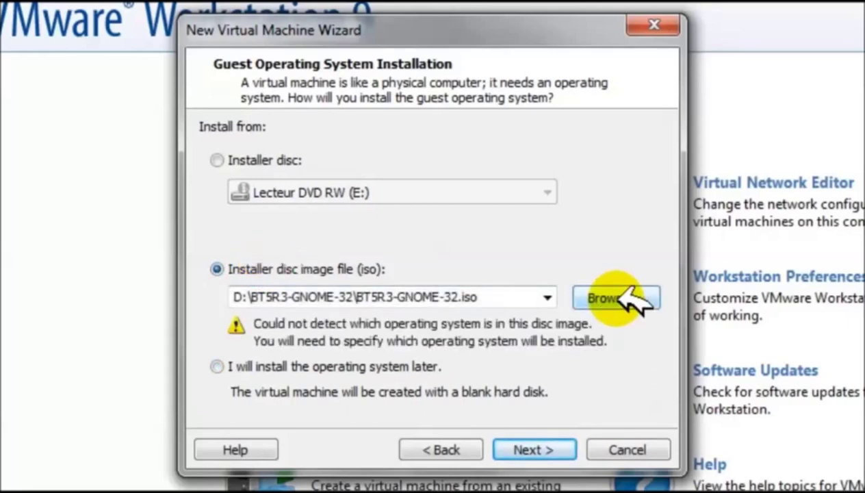
click(624, 299)
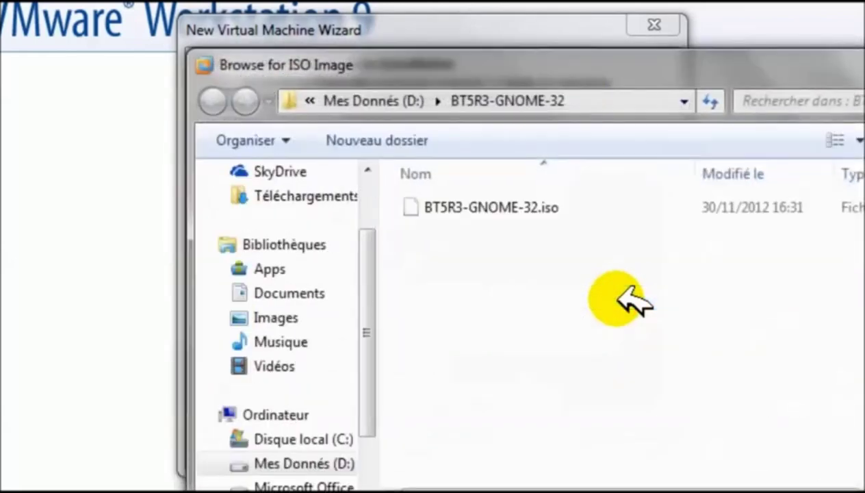
click(330, 100)
click(309, 101)
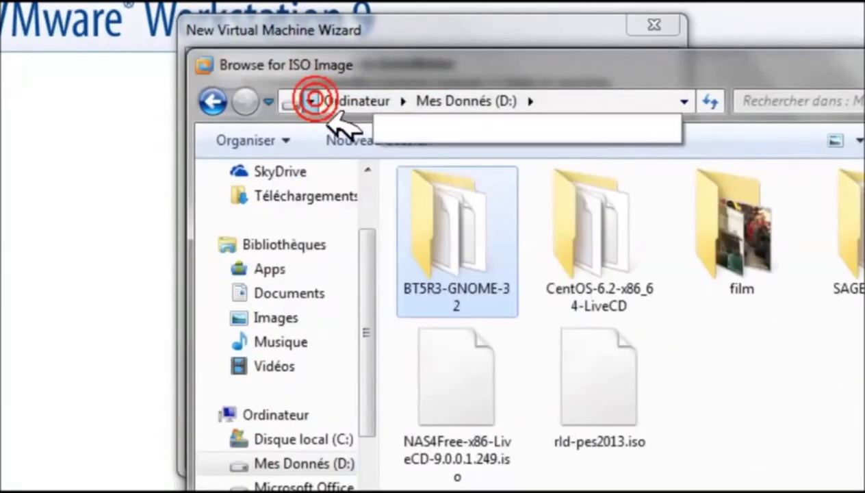
click(343, 129)
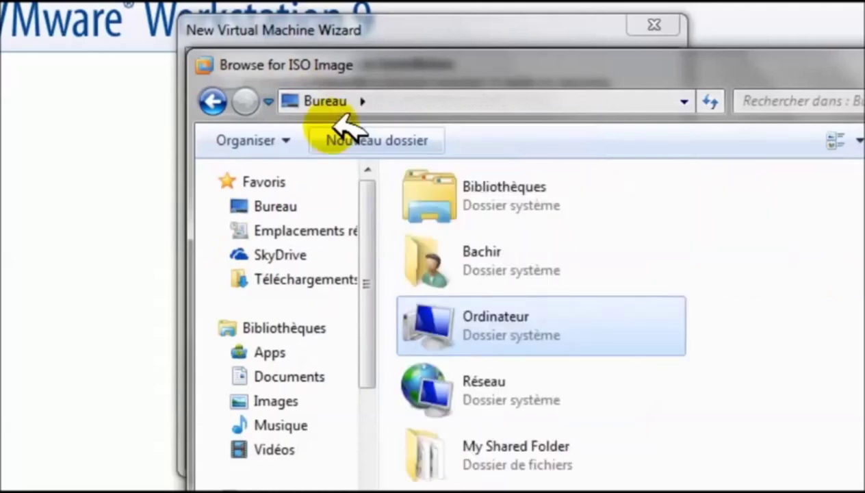
scroll(541, 321, down, 1)
click(611, 465)
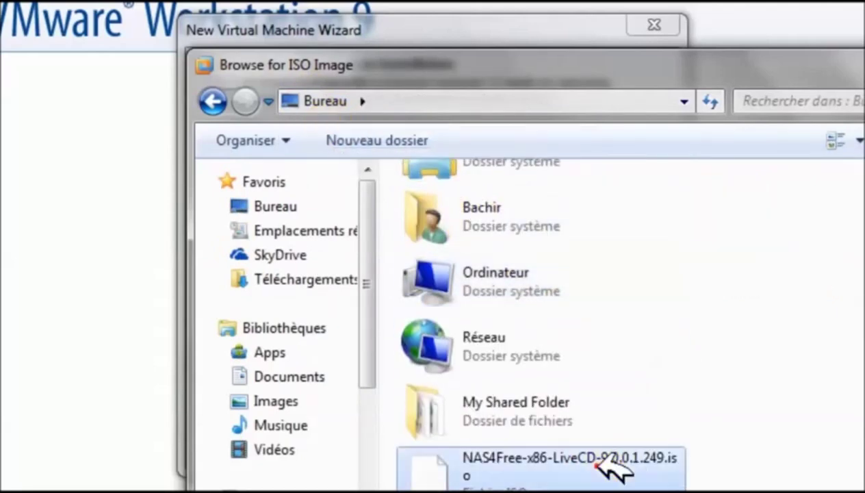
key(Return)
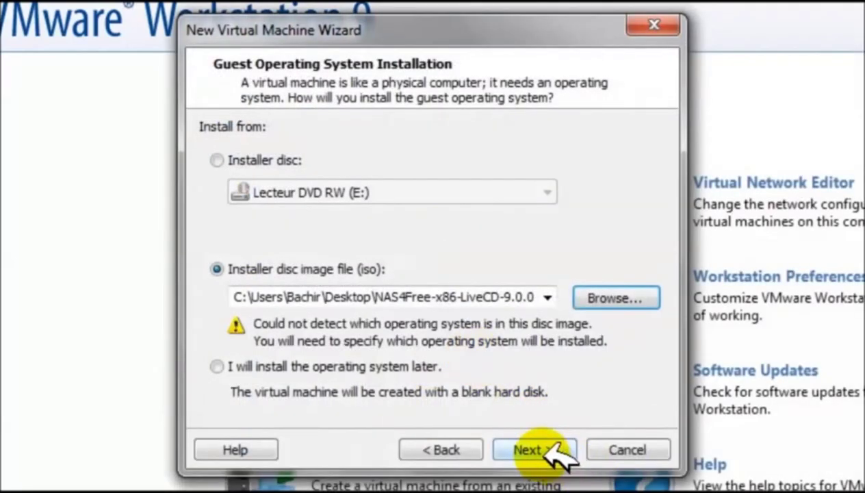
click(540, 452)
Set the guest operating system version to FreeBSD under Other and continue to the machine naming page.
click(291, 314)
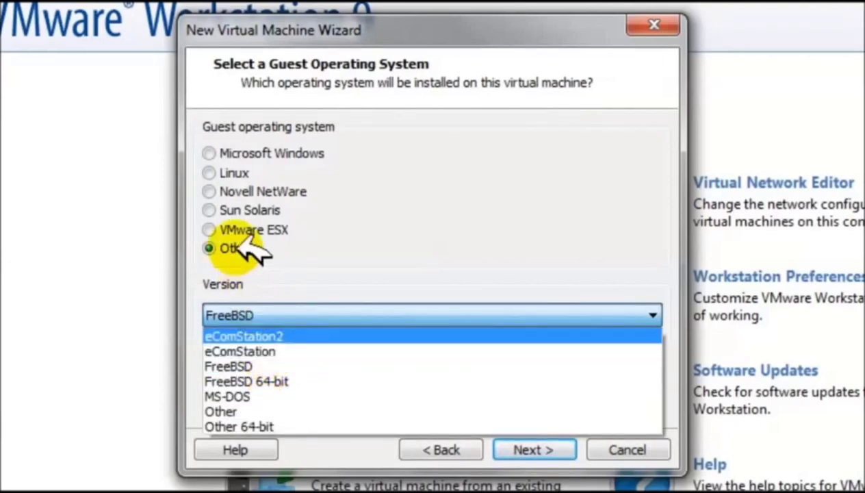
click(287, 366)
click(303, 321)
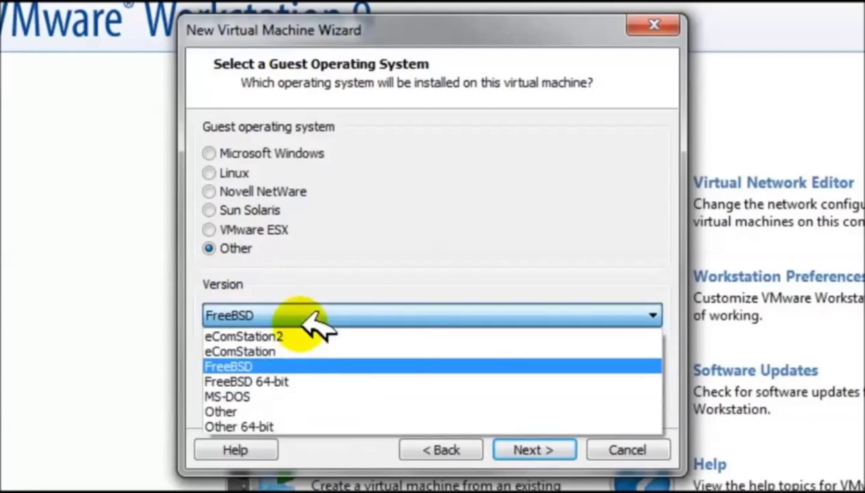
click(303, 364)
click(309, 363)
click(544, 459)
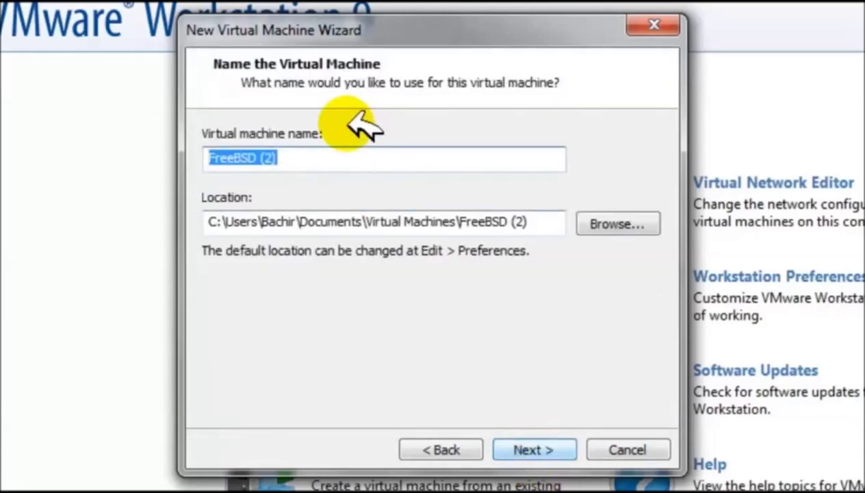
Try to name the virtual machine NaS4Free, replacing the suggested name.
click(333, 156)
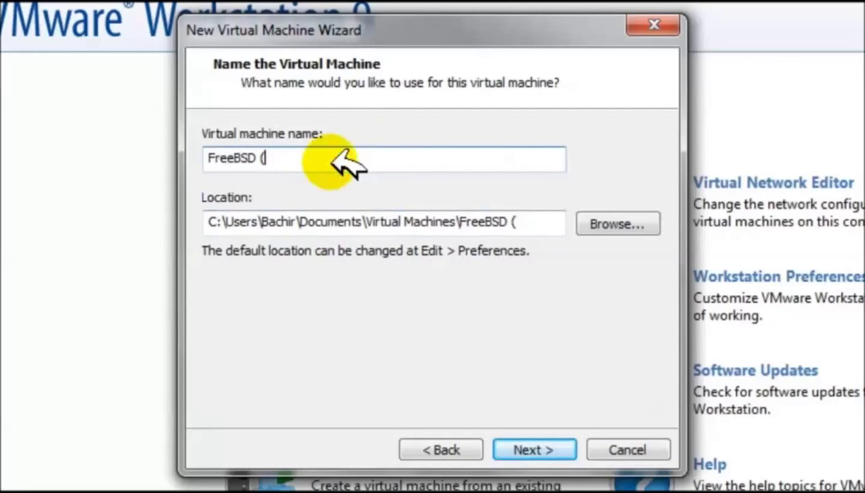
key(BackSpace)
key(BackSpace)
key(BackSpace)
key(BackSpace)
key(BackSpace)
key(BackSpace)
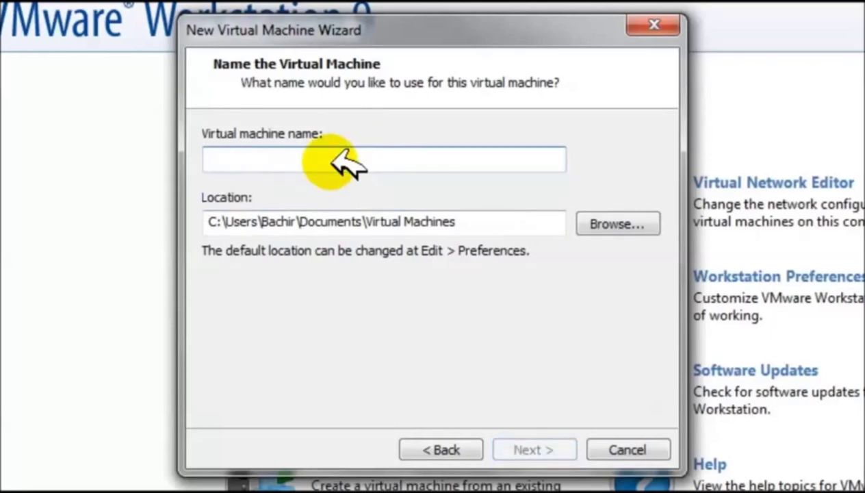
text(n)
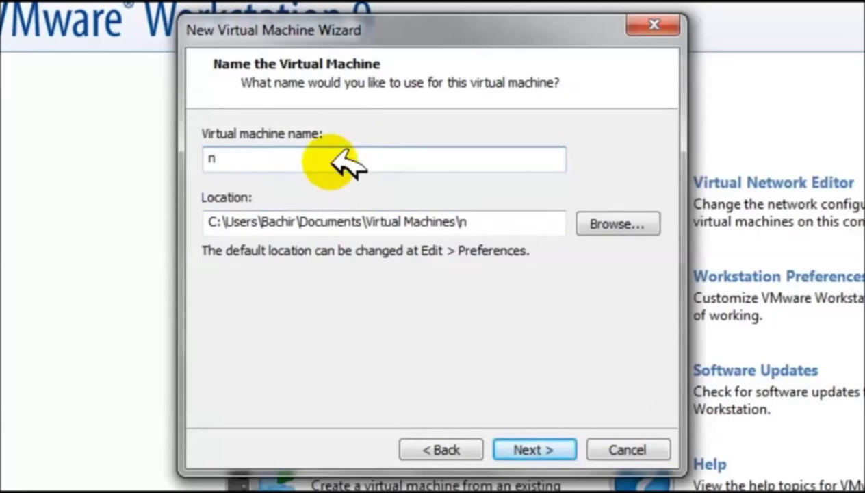
key(BackSpace)
text(NaS4Free)
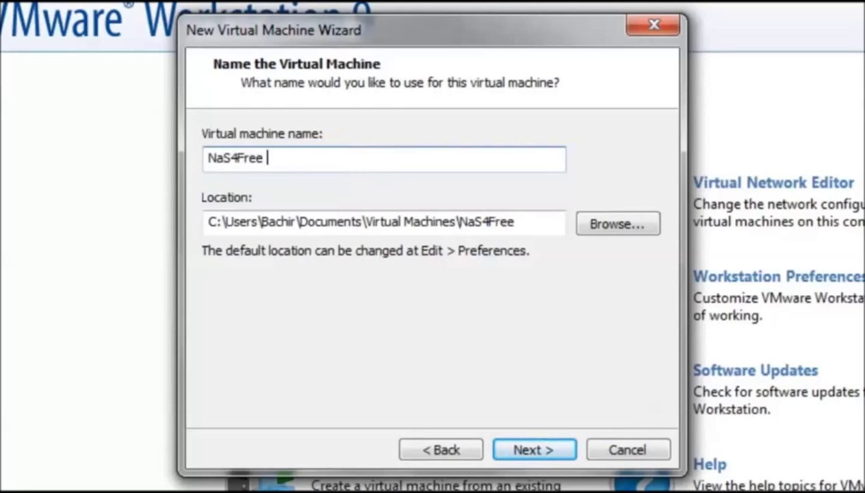
click(522, 446)
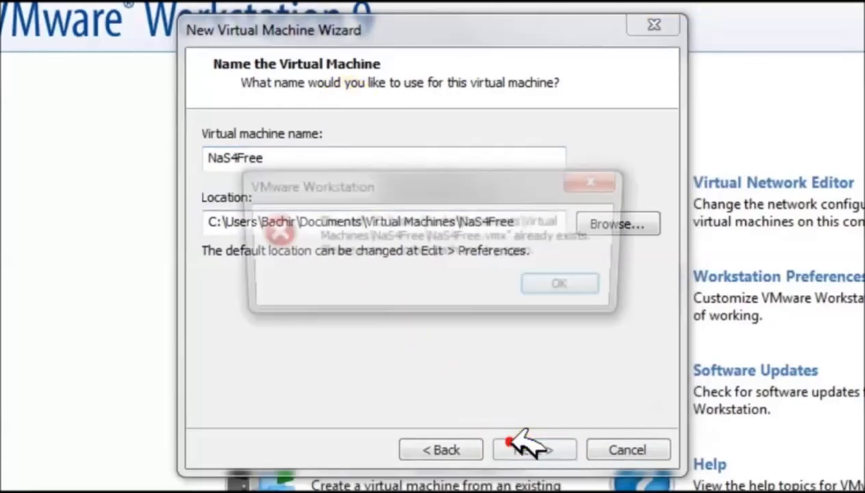
click(563, 280)
Remove the trailing space from the name NaS4Free and try to continue with it again.
click(354, 164)
key(BackSpace)
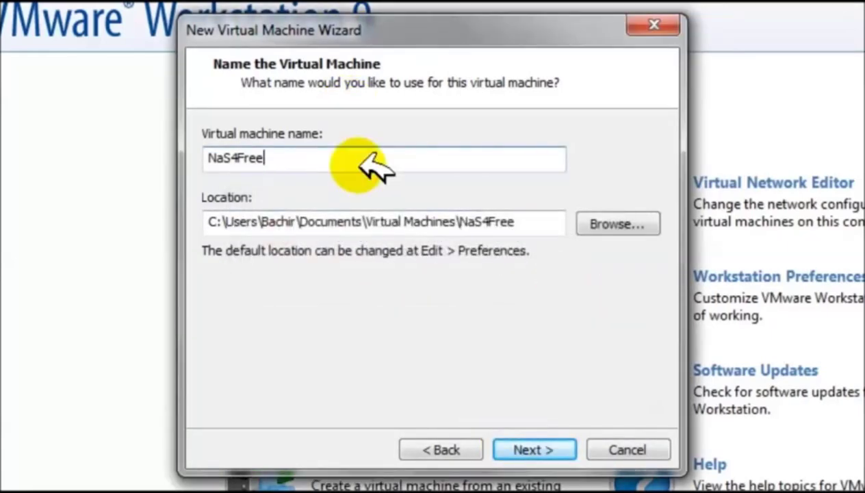
click(510, 439)
click(600, 287)
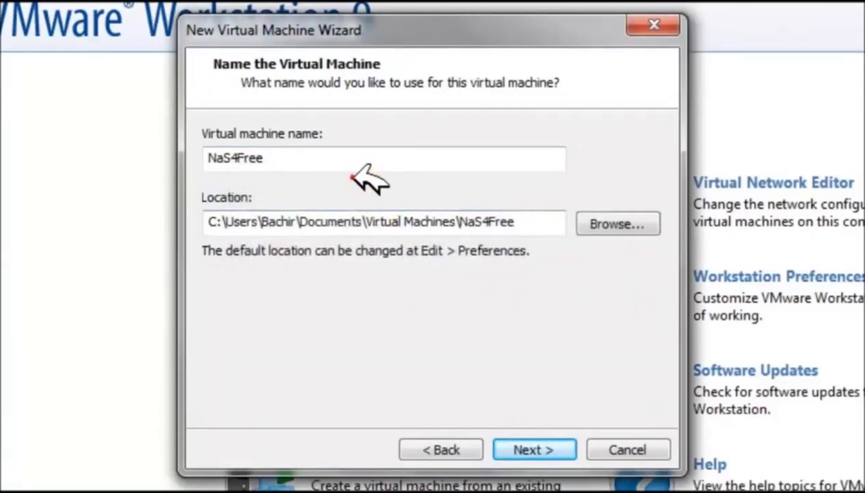
Try to name the virtual machine nas4free in all lowercase letters.
double_click(351, 157)
text(nas4f)
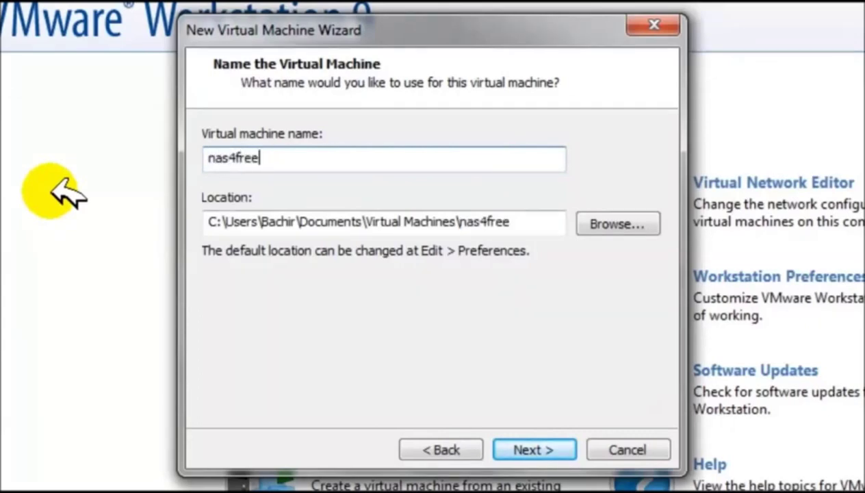
click(572, 449)
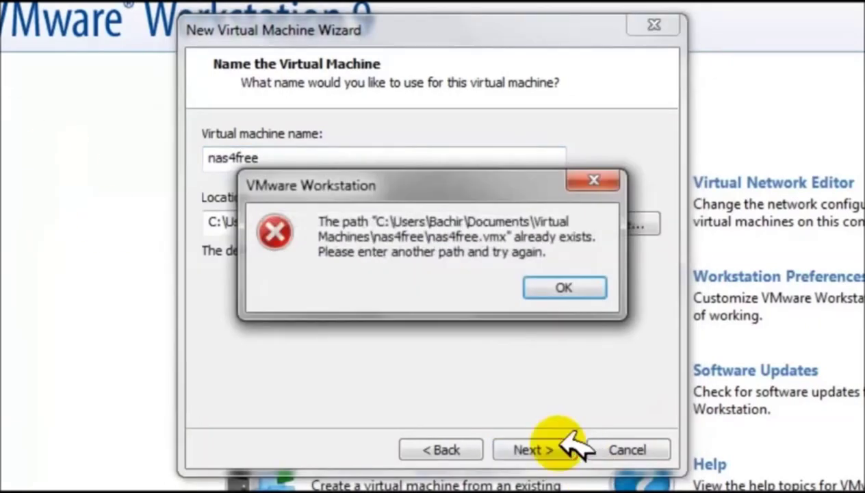
click(553, 286)
Enter the owner's first name as the virtual machine name and continue to the disk capacity page.
double_click(387, 161)
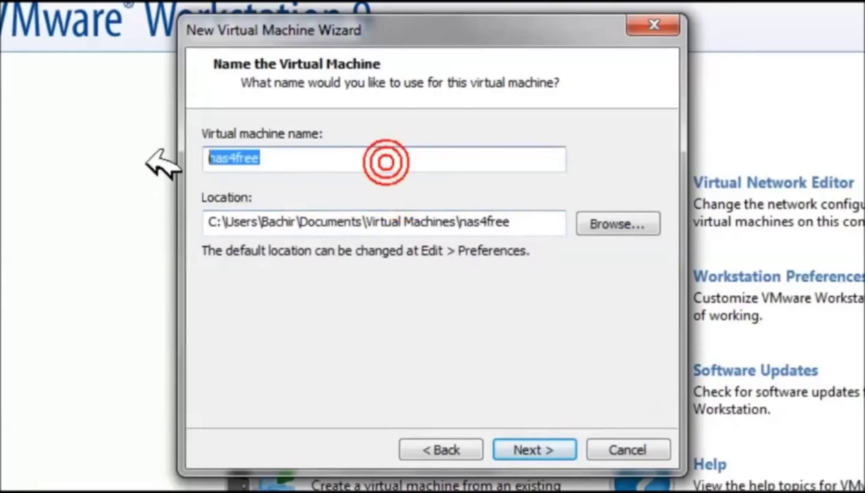
text(bachir)
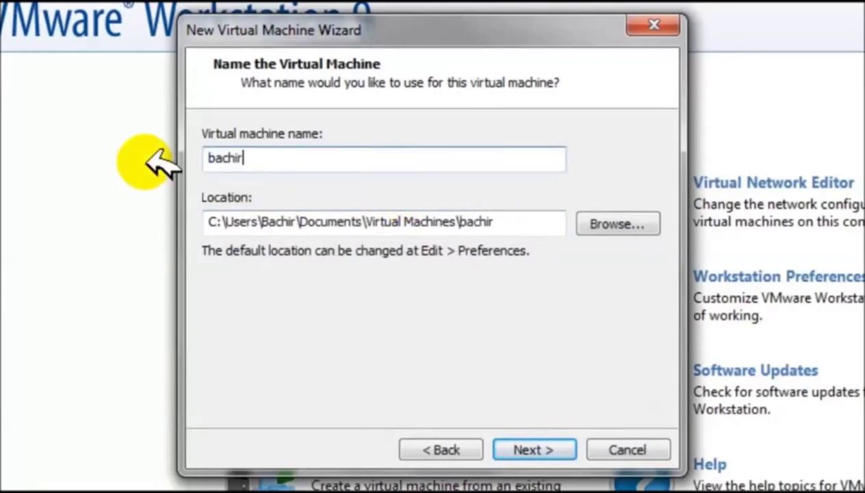
click(565, 449)
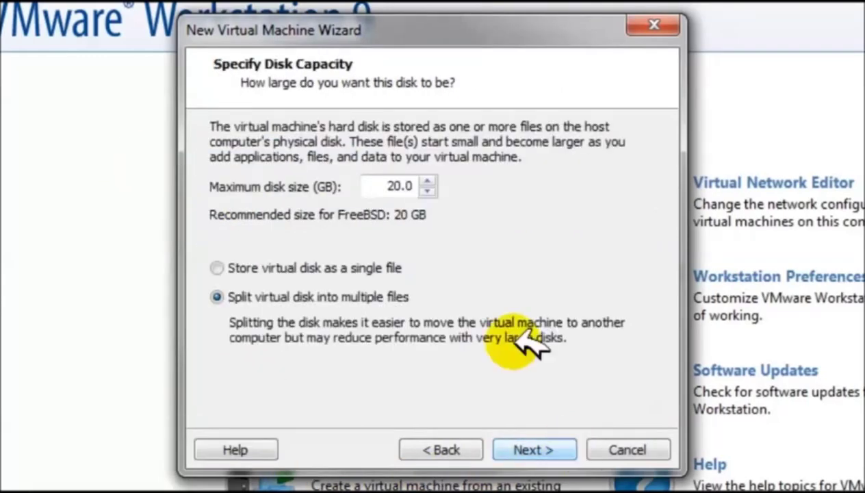
Reduce the maximum disk size to 4.0 GB, keeping the virtual disk split into multiple files.
click(427, 191)
click(427, 191)
click(428, 191)
click(428, 191)
click(427, 191)
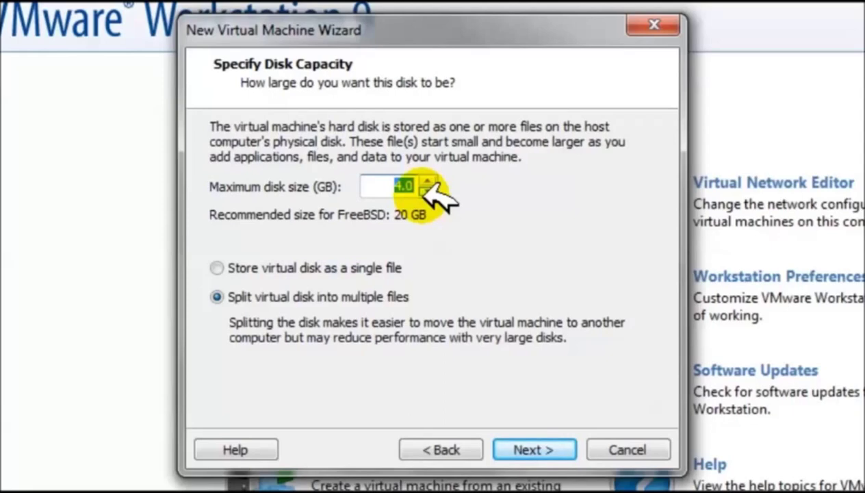
click(548, 449)
Customize the virtual machine's hardware, setting its memory to 512 MB.
click(361, 361)
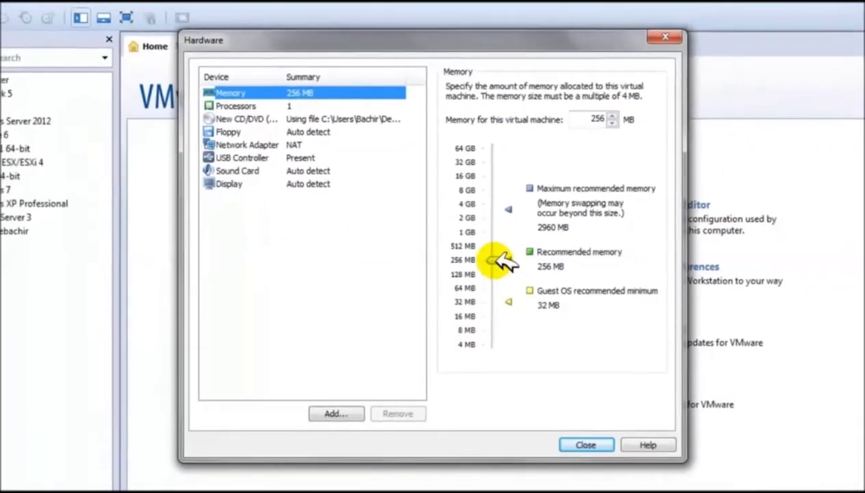
mouse_move(503, 260)
mouse_down()
mouse_move(498, 245)
mouse_move(504, 251)
mouse_up()
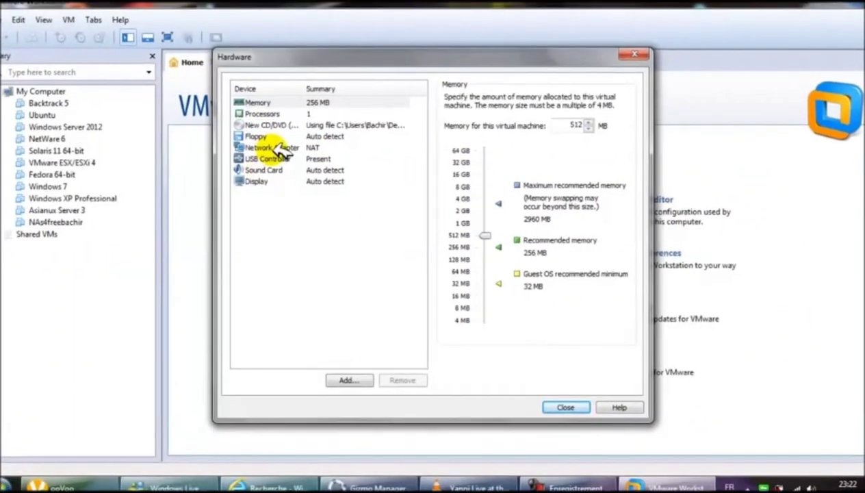
Set the network adapter to a bridged connection and finish creating the virtual machine.
click(277, 150)
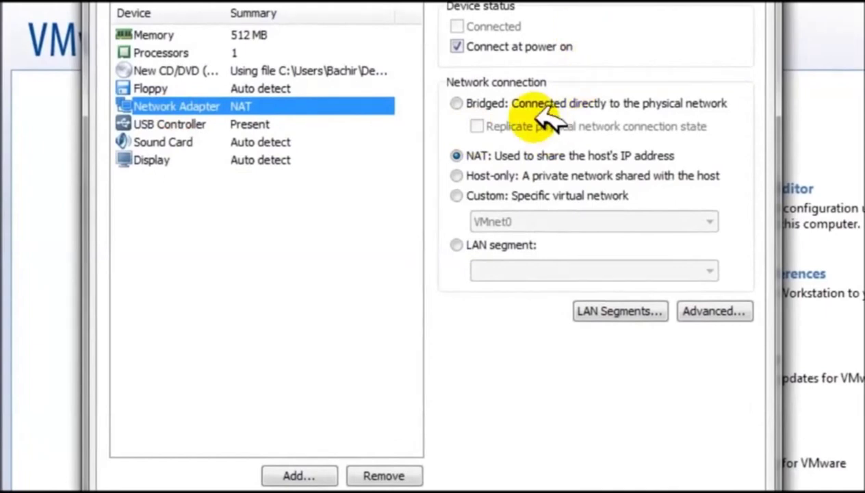
click(506, 105)
click(623, 491)
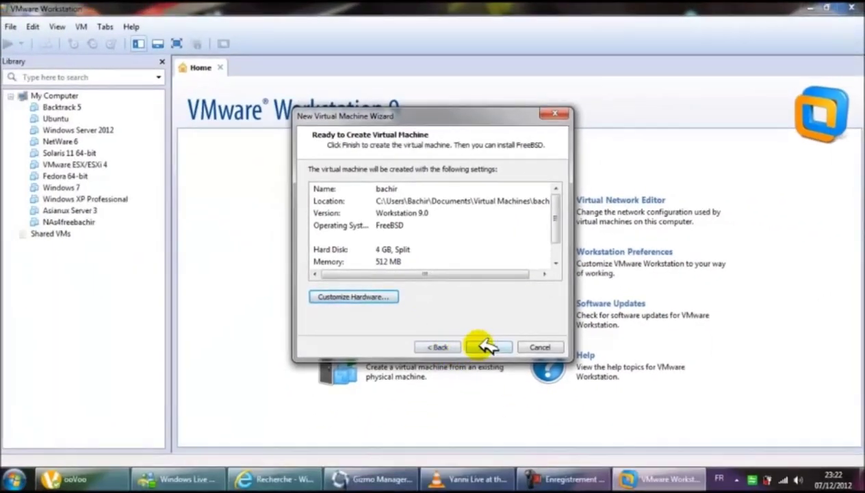
click(515, 411)
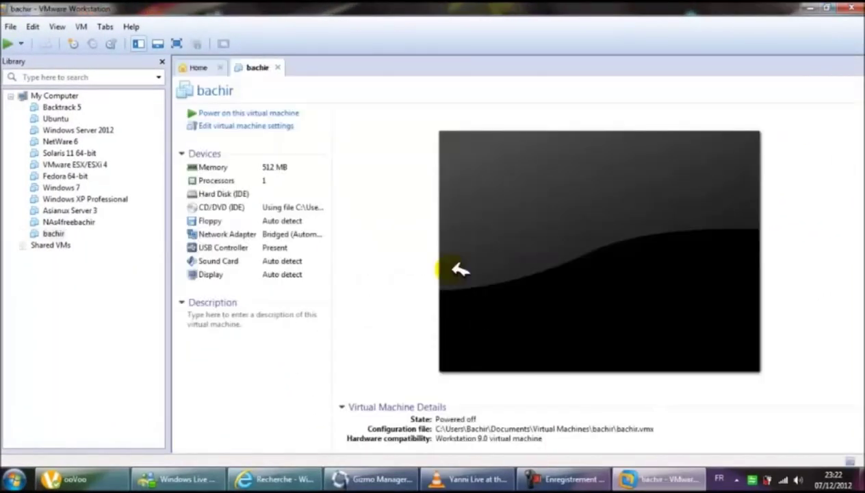
Add a new 10 GB SCSI virtual disk, split into multiple files, to the new virtual machine.
click(272, 124)
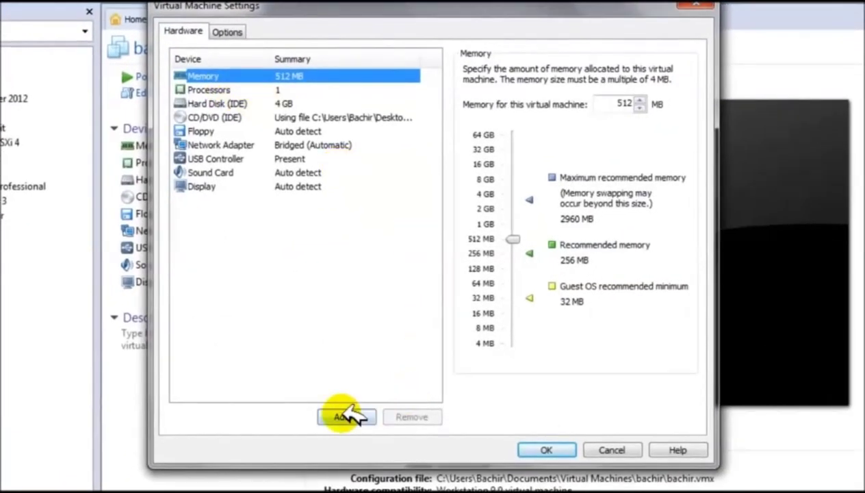
click(347, 416)
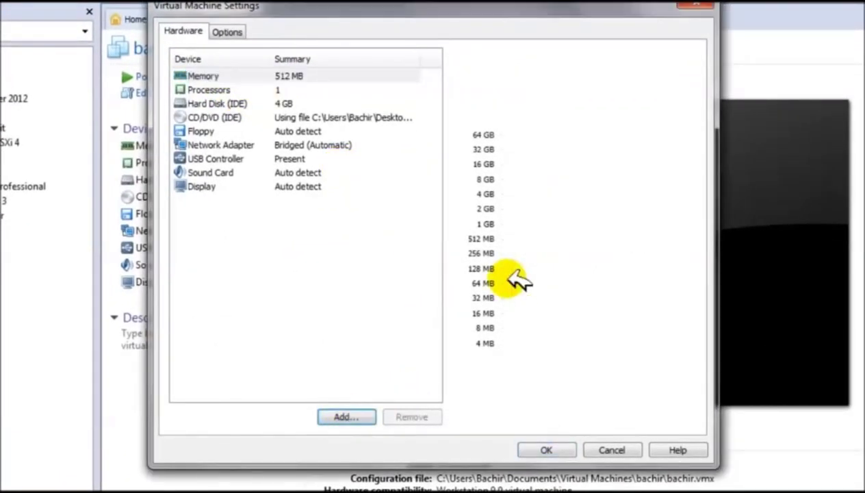
click(503, 373)
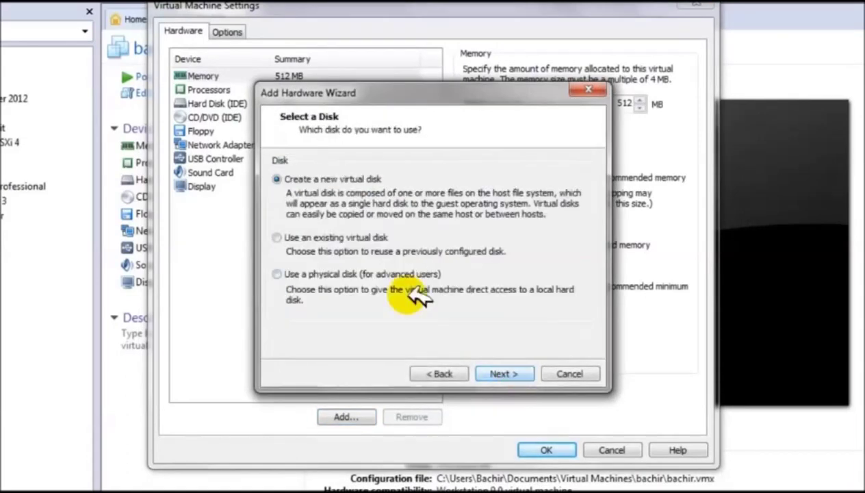
click(506, 373)
click(279, 201)
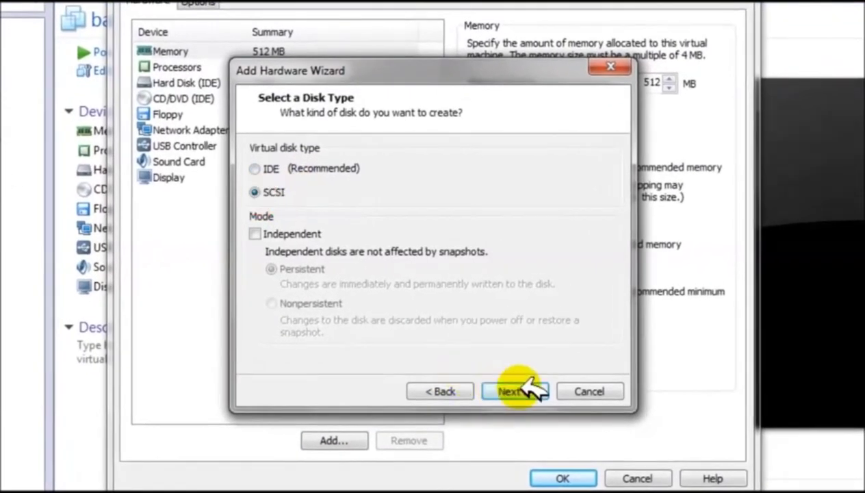
click(514, 390)
click(429, 151)
click(429, 151)
click(430, 150)
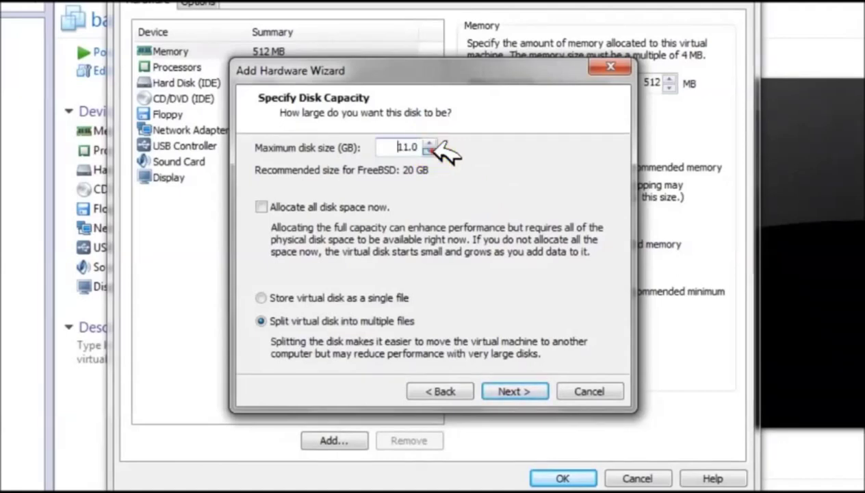
click(515, 391)
click(515, 391)
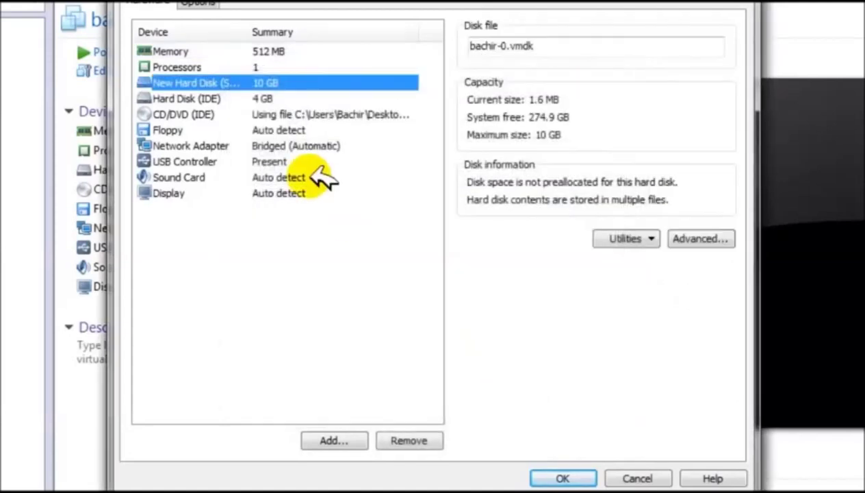
Add a second new 10 GB SCSI virtual disk, split into multiple files, and save the virtual machine settings.
click(329, 441)
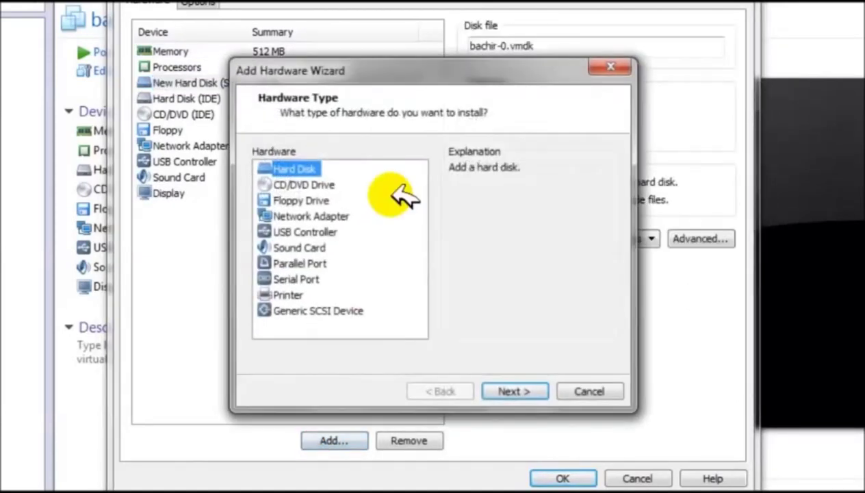
click(515, 392)
click(507, 392)
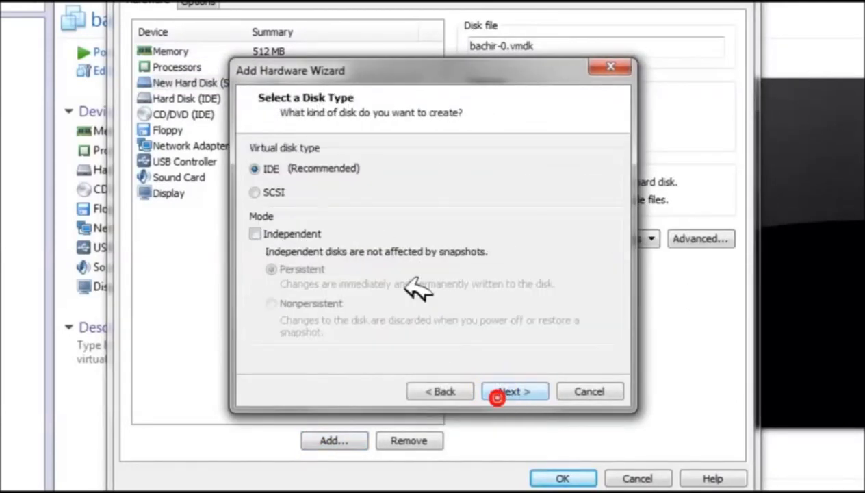
click(255, 191)
click(519, 393)
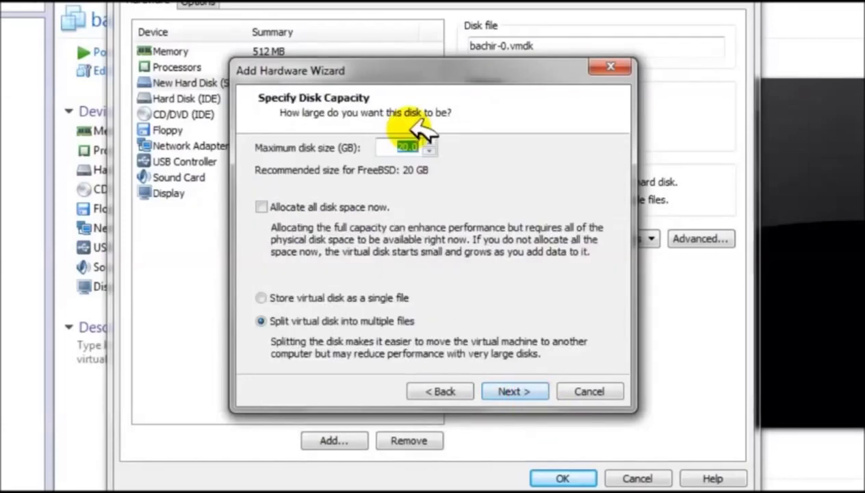
click(429, 151)
click(429, 150)
click(429, 151)
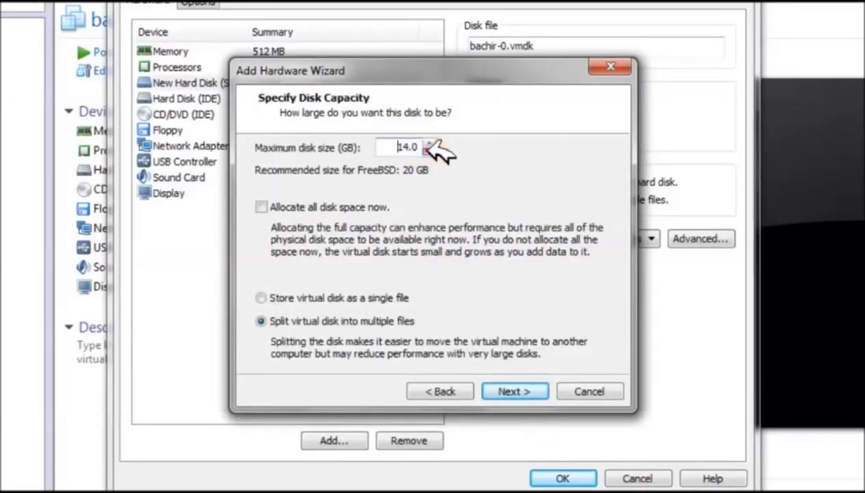
click(429, 150)
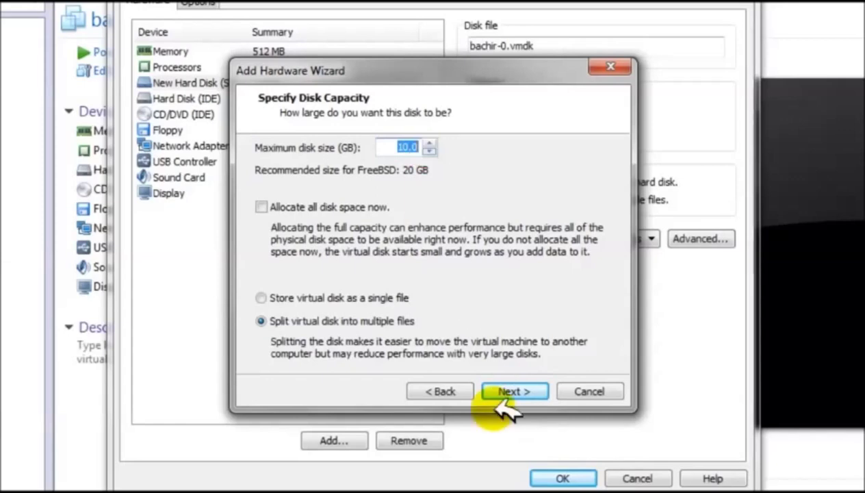
click(524, 391)
click(521, 391)
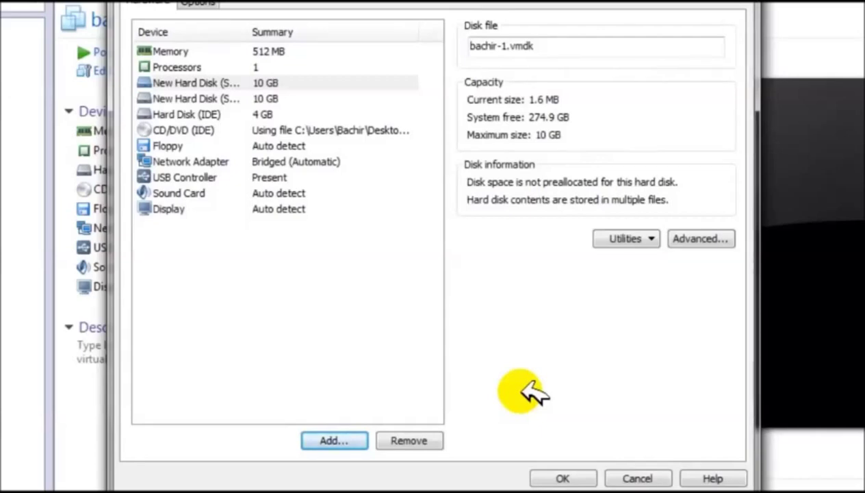
click(553, 477)
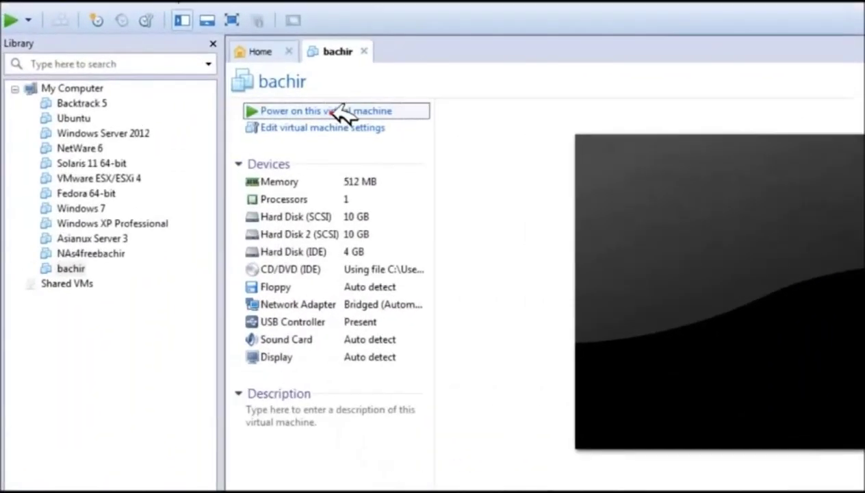
Power on the new virtual machine, dismissing the removable devices hint, and show its NAS4Free console in full screen.
click(182, 53)
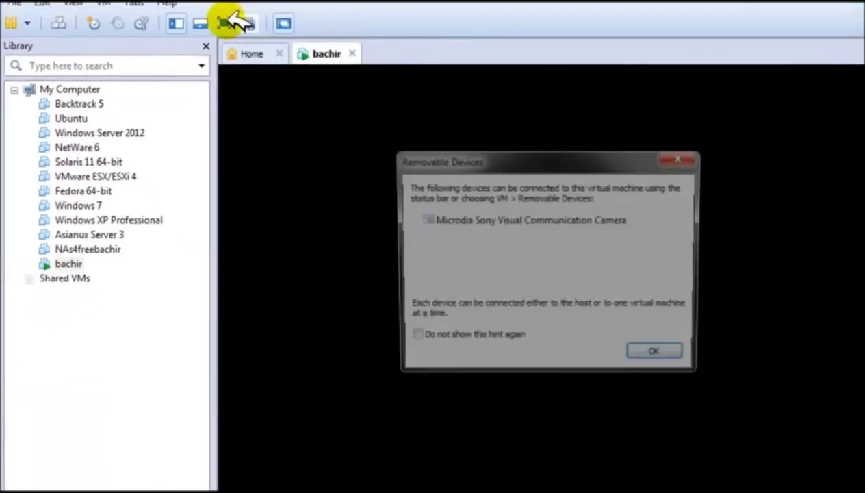
click(663, 352)
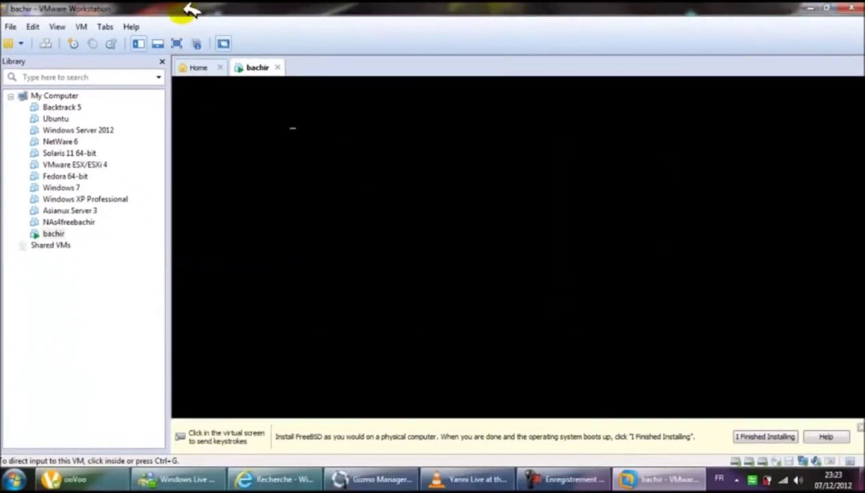
click(177, 43)
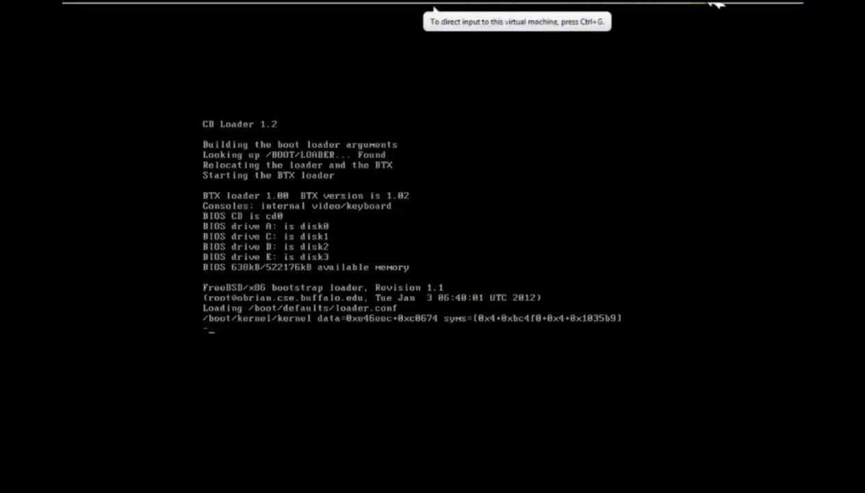
mouse_move(715, 6)
click(776, 13)
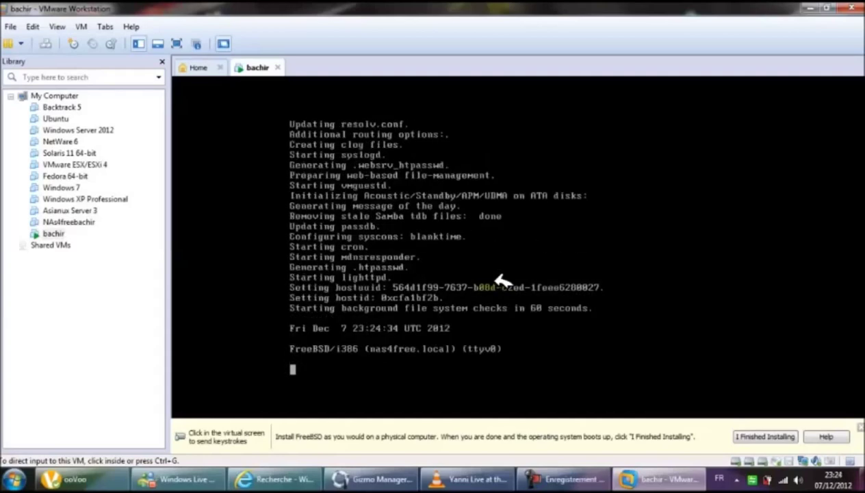
click(176, 43)
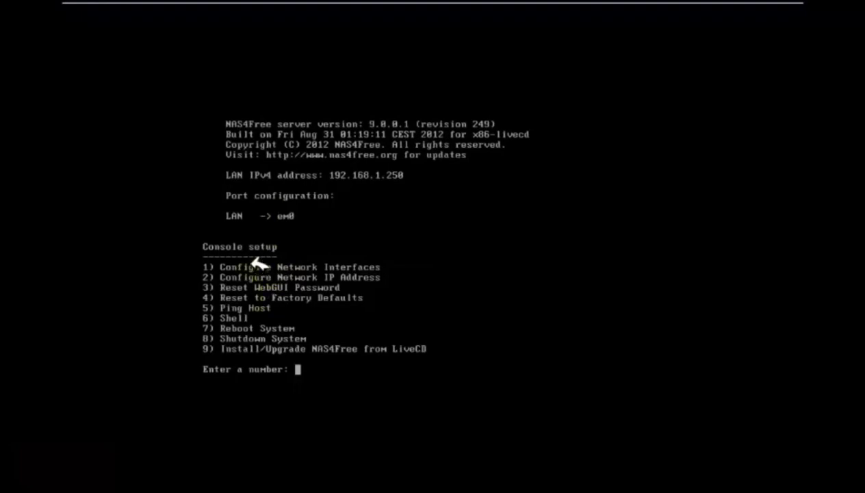
Start Install/Upgrade NAS4Free from LiveCD and choose to install the 'Full' OS on HDD + DATA + SWAP partition.
text(9)
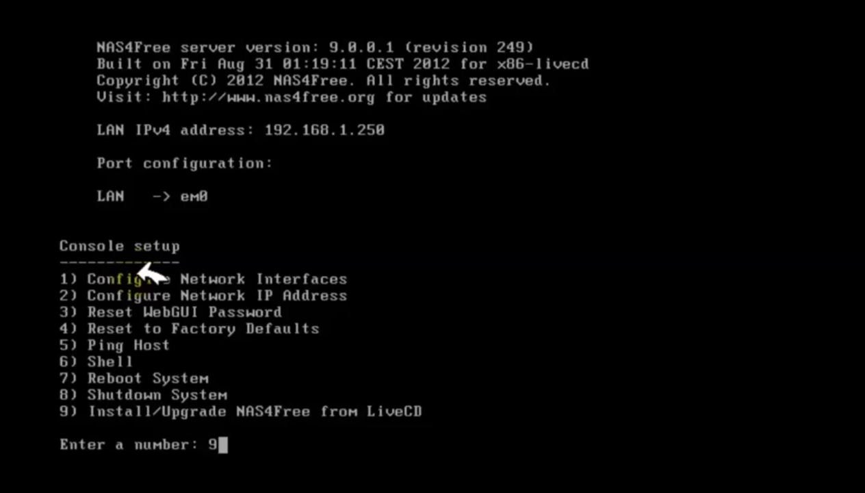
key(Return)
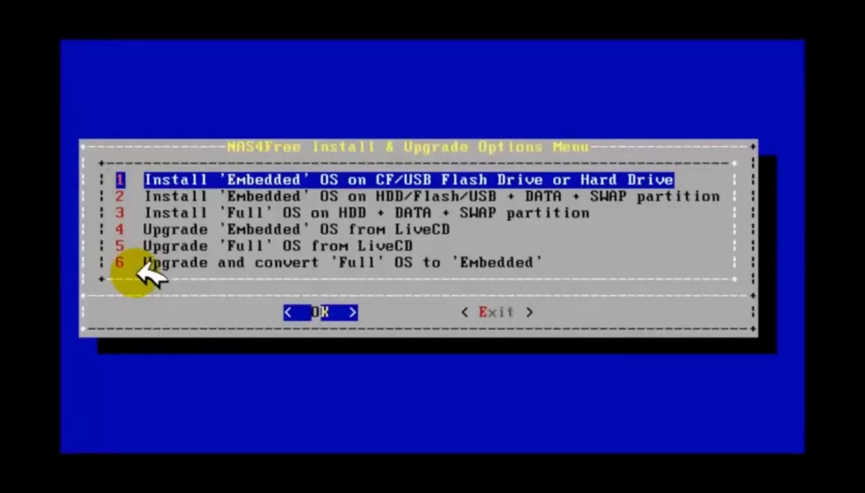
key(Down)
key(Down)
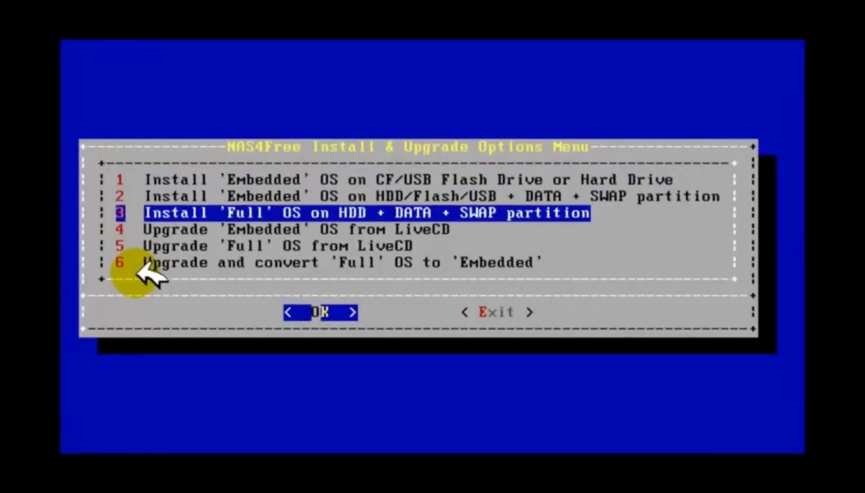
key(Return)
key(Return)
key(Return)
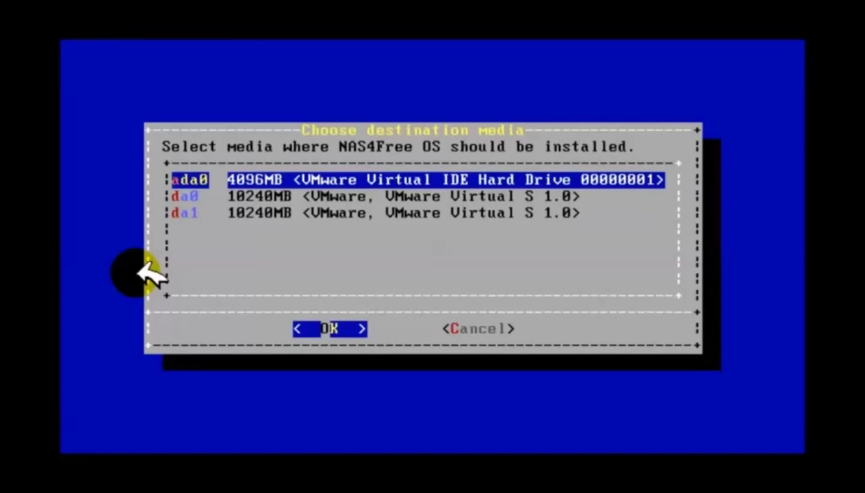
Install NAS4Free on the 4096 MB IDE drive ada0, adding a swap partition of 1024 MB.
key(Return)
key(Return)
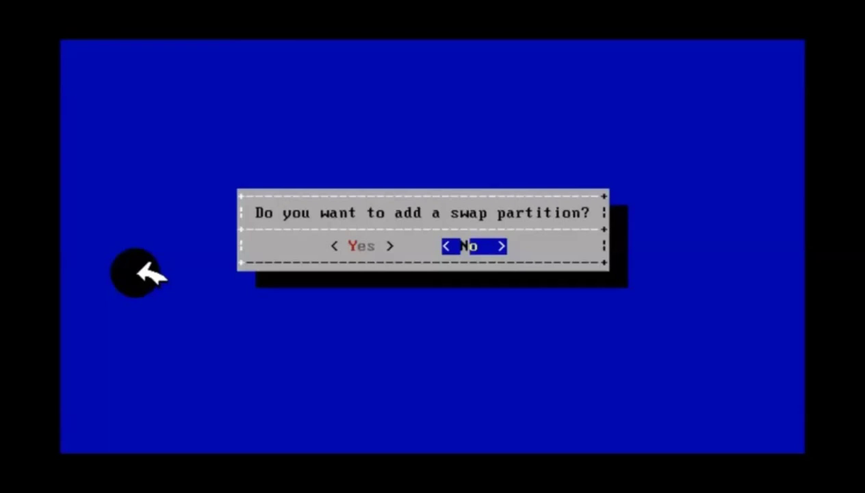
key(Left)
key(Return)
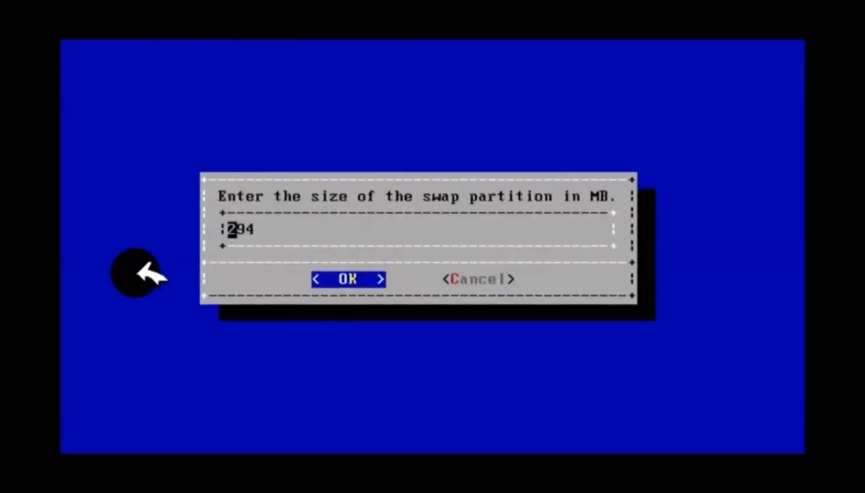
key(BackSpace)
key(BackSpace)
key(BackSpace)
text(1024)
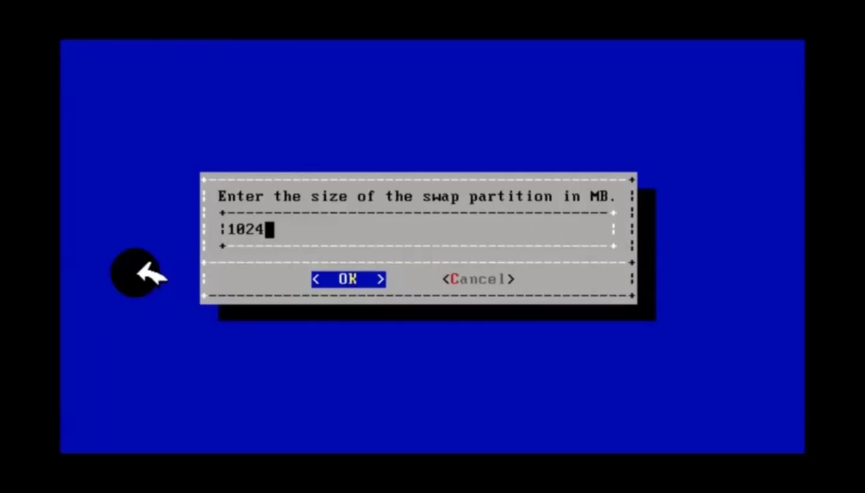
key(Return)
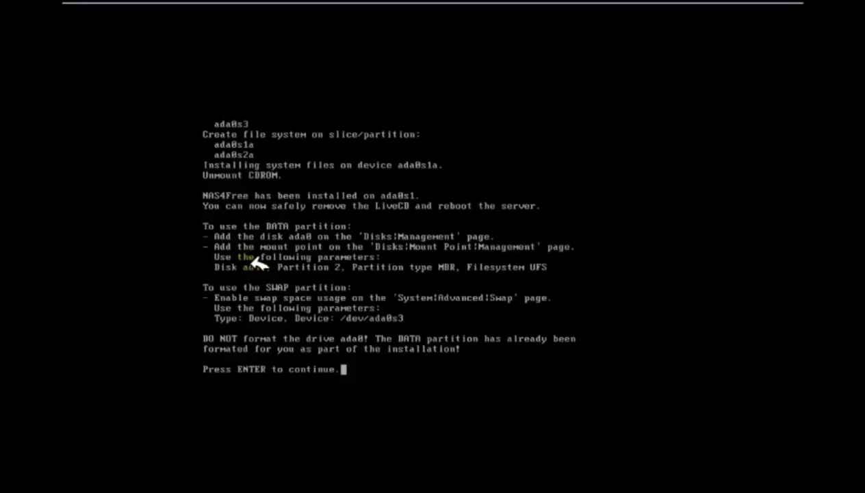
Continue past the installation summary and exit the install options to return to the console setup.
key(Return)
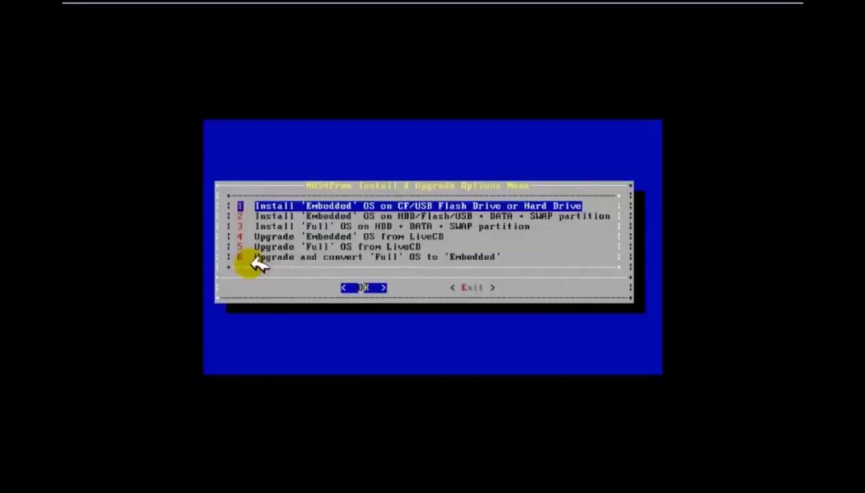
key(Tab)
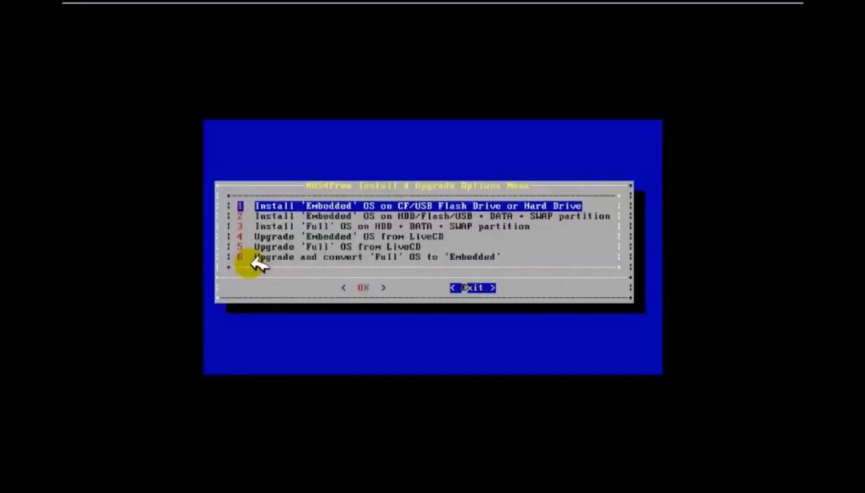
key(Return)
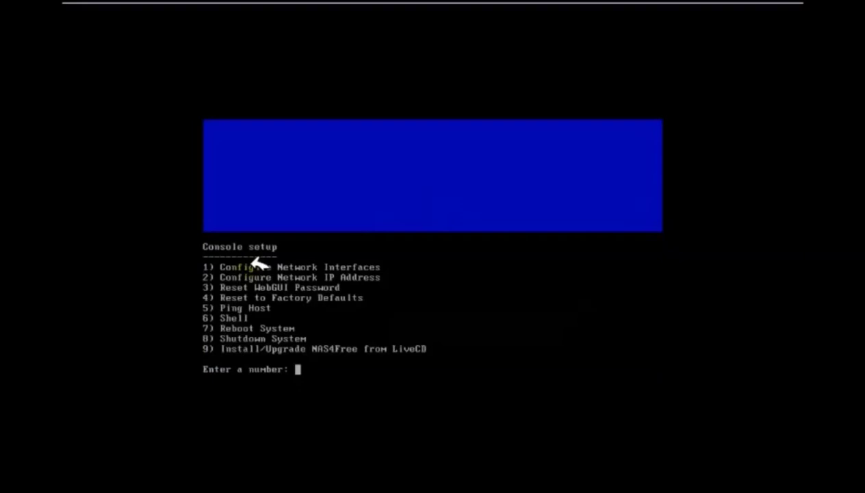
Configure the network interfaces, assigning em0 as the LAN interface.
text(1)
key(Return)
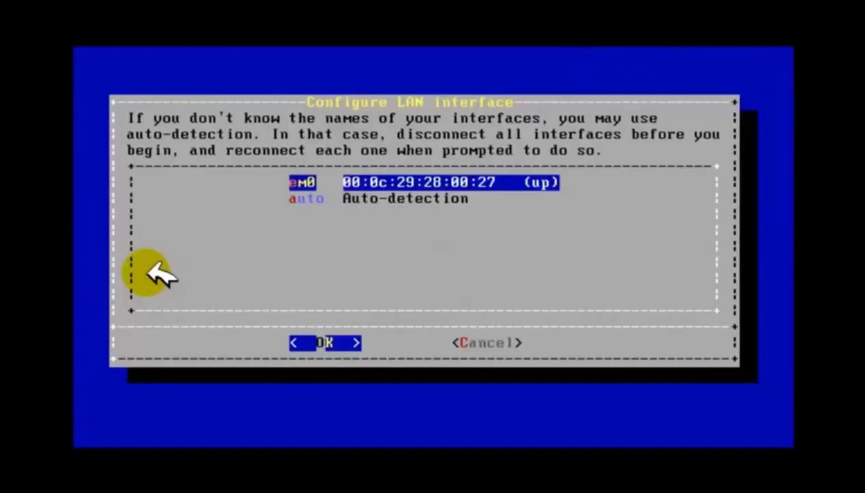
key(Return)
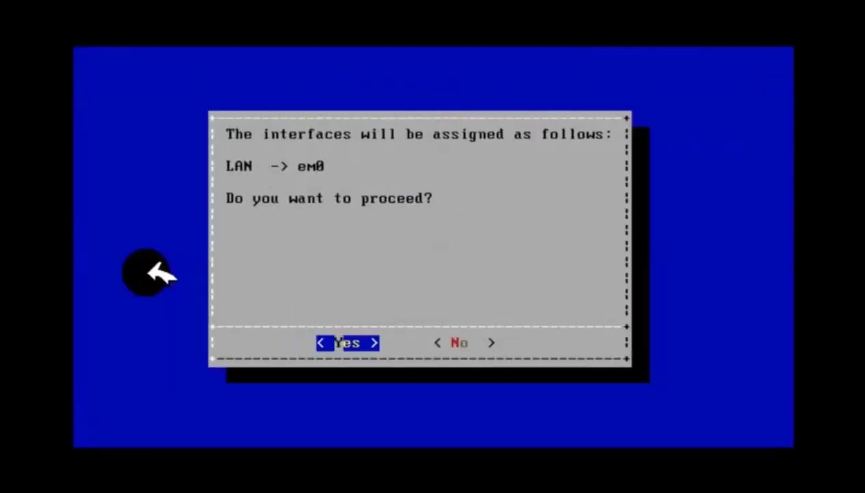
key(Return)
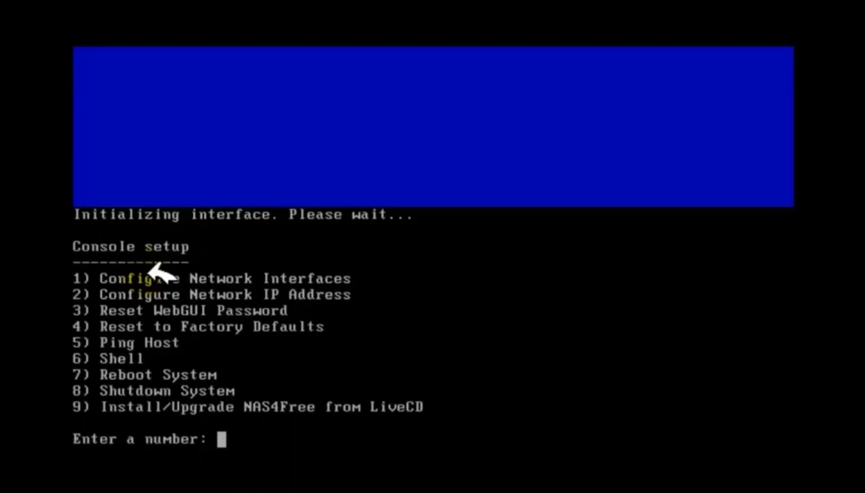
Configure the network IP address to use DHCP, declining IPv6 configuration for the interface.
text(2)
key(Return)
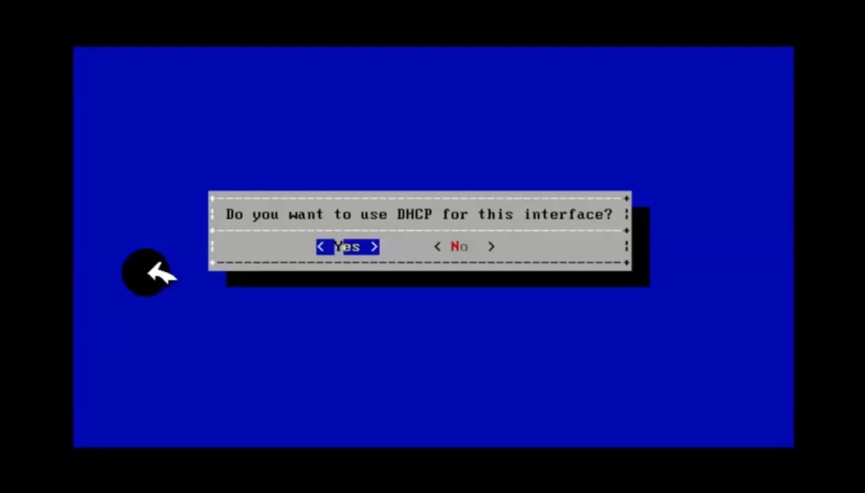
key(Return)
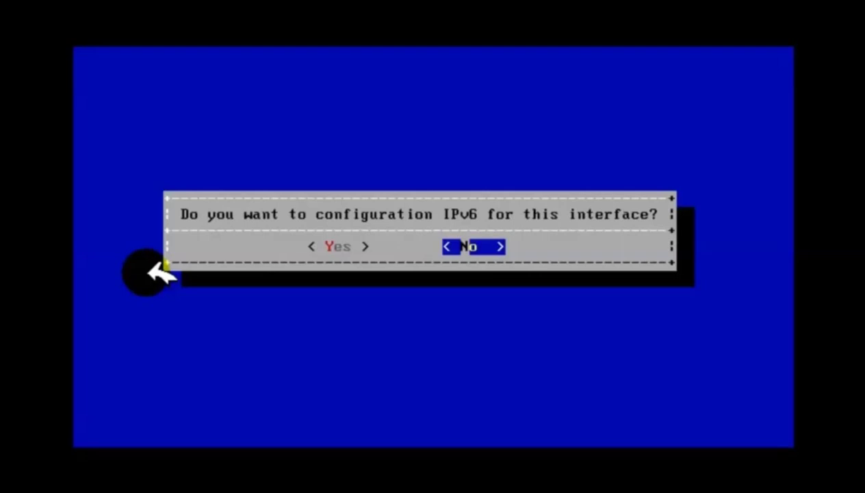
key(Return)
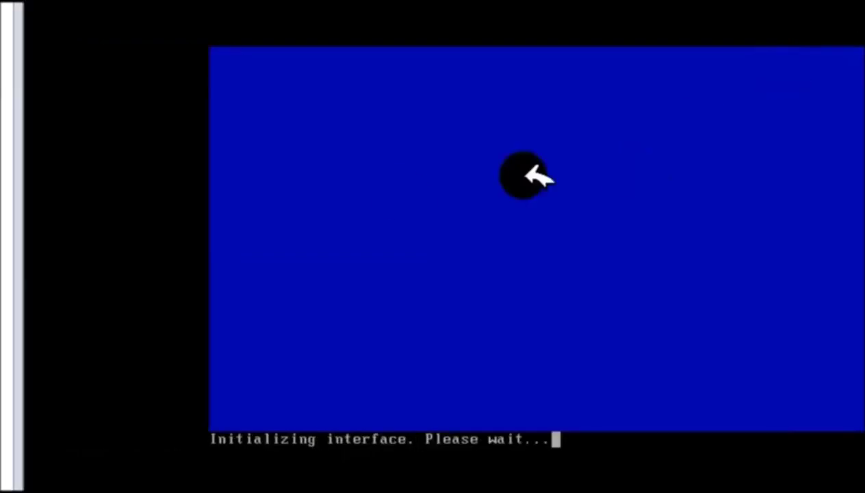
Open the network location in Windows Explorer and refresh it to look for the NAS among the network computers.
key(super)
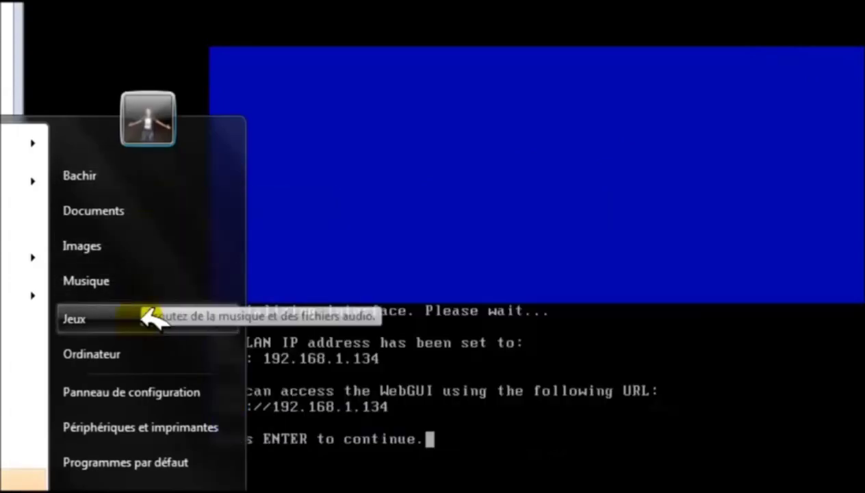
click(145, 355)
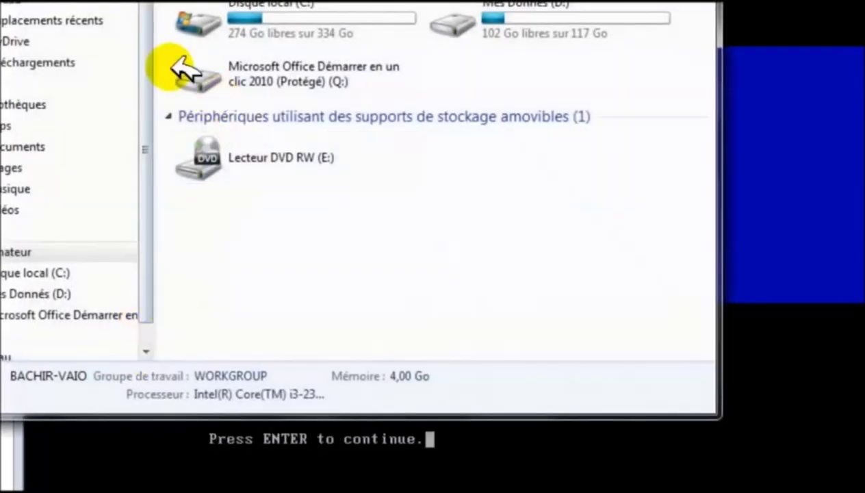
click(4, 350)
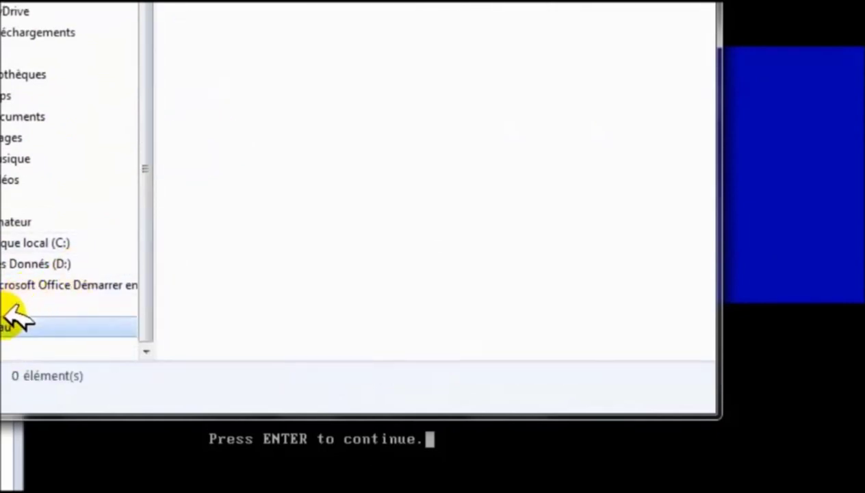
right_click(324, 104)
click(379, 193)
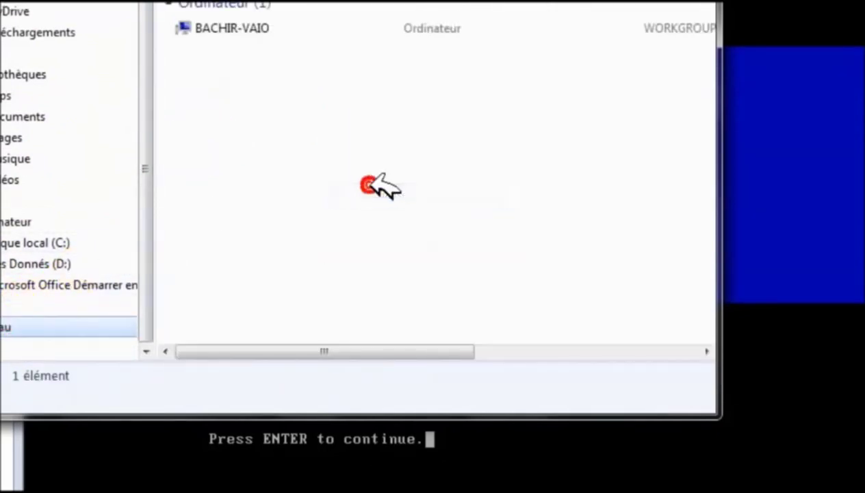
right_click(359, 129)
click(408, 207)
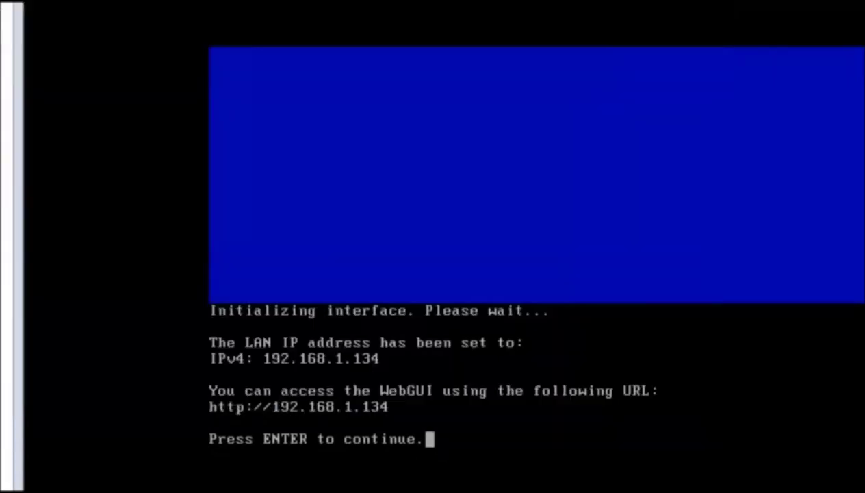
Return to the virtual machine and continue past the LAN IP address summary to the console setup.
click(457, 426)
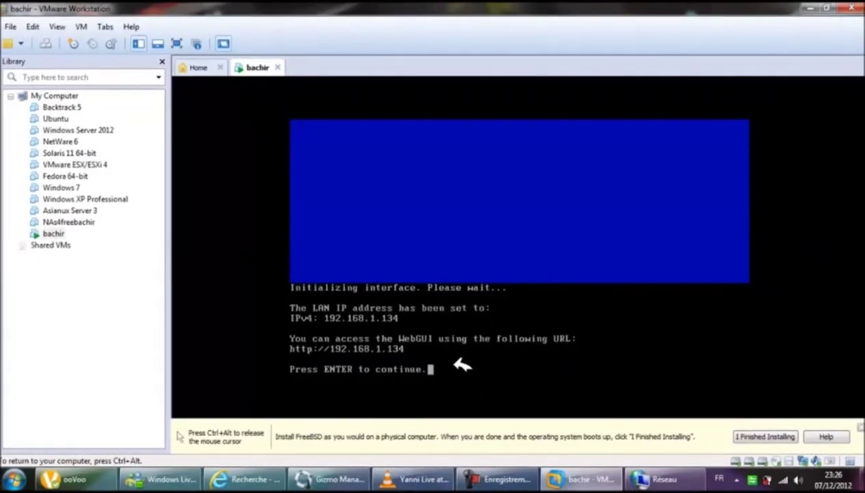
key(Return)
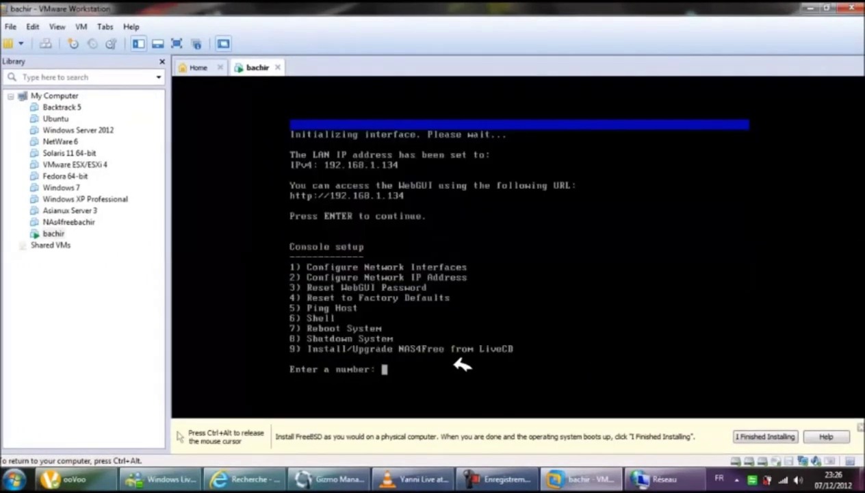
Release the input from the virtual machine and open a Windows command prompt on the host.
key(ctrl+alt)
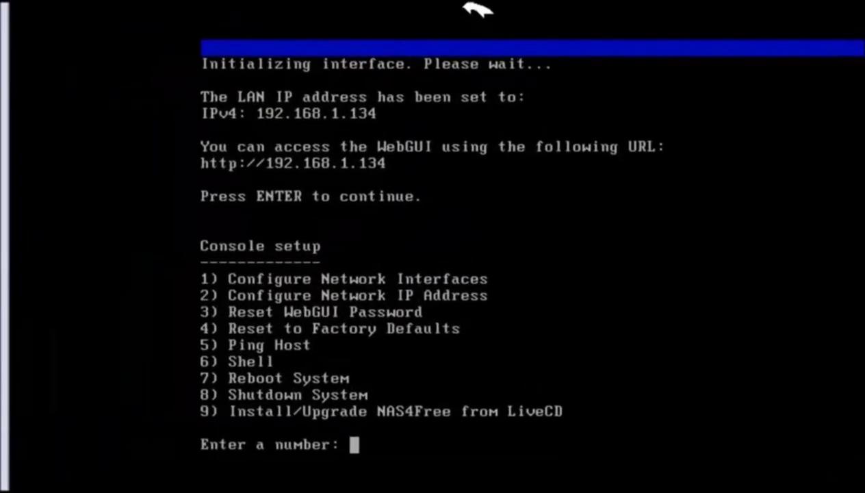
key(super+r)
key(Return)
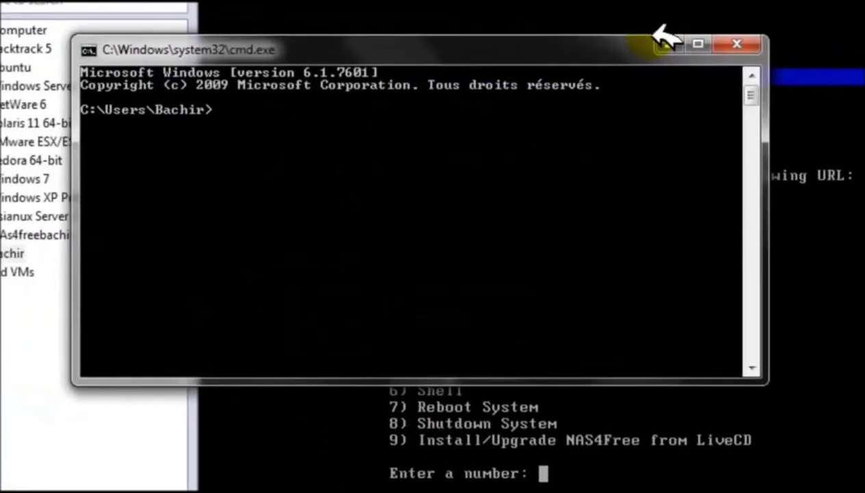
text(ping)
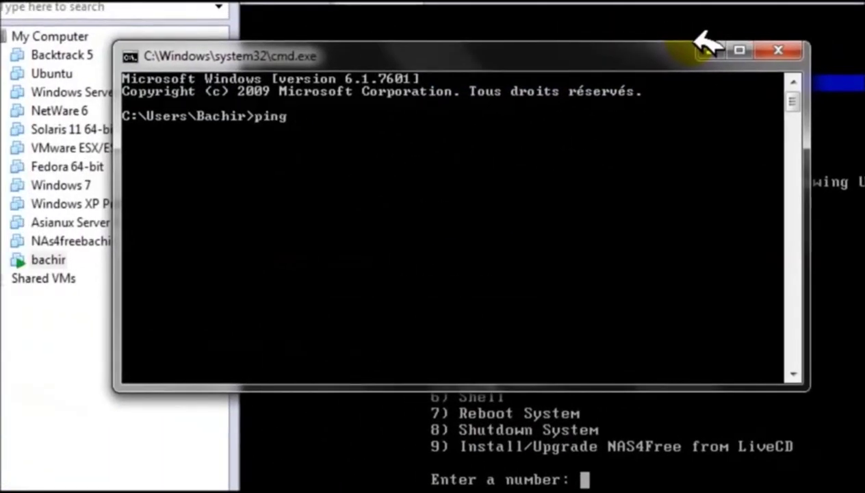
key(BackSpace)
key(BackSpace)
key(BackSpace)
key(BackSpace)
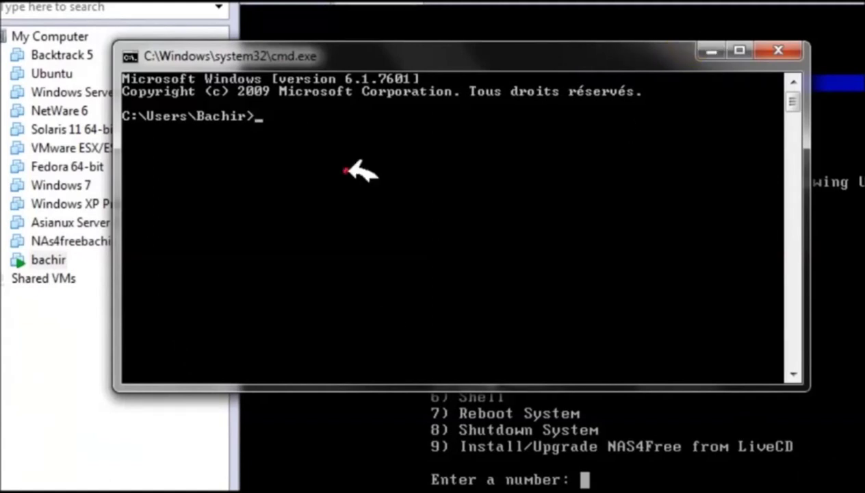
text(ping)
key(BackSpace)
key(BackSpace)
key(BackSpace)
key(BackSpace)
key(BackSpace)
Ping 192.168.1.134 from the command prompt, moving its window off the virtual machine's displayed IP address.
text(ping 192.168.)
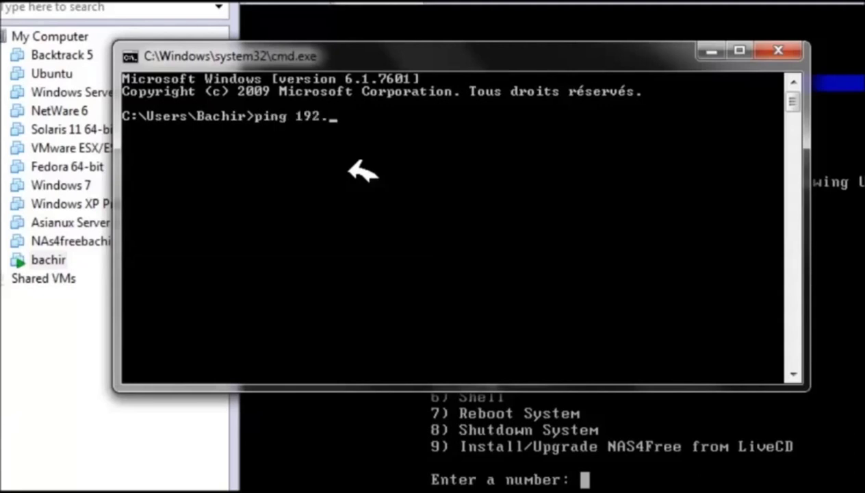
text(1.)
drag(469, 54, 650, 298)
text(134)
key(Return)
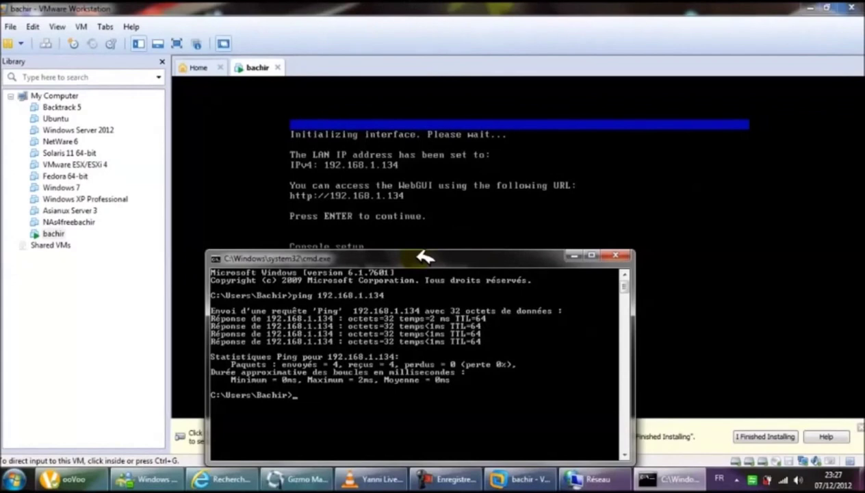
Minimize the command prompt, switch to Internet Explorer and load the NAS4Free WebGUI at 192.168.1.134.
click(573, 255)
click(229, 483)
click(199, 26)
text(192.168)
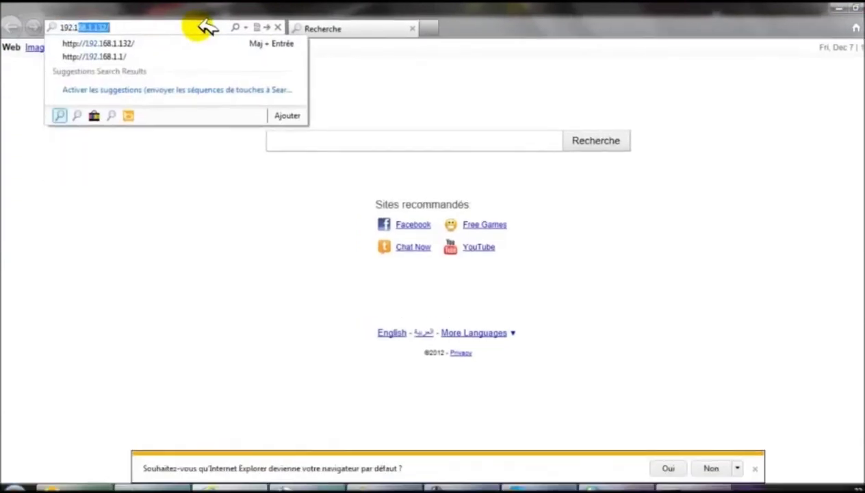
text(.1.138)
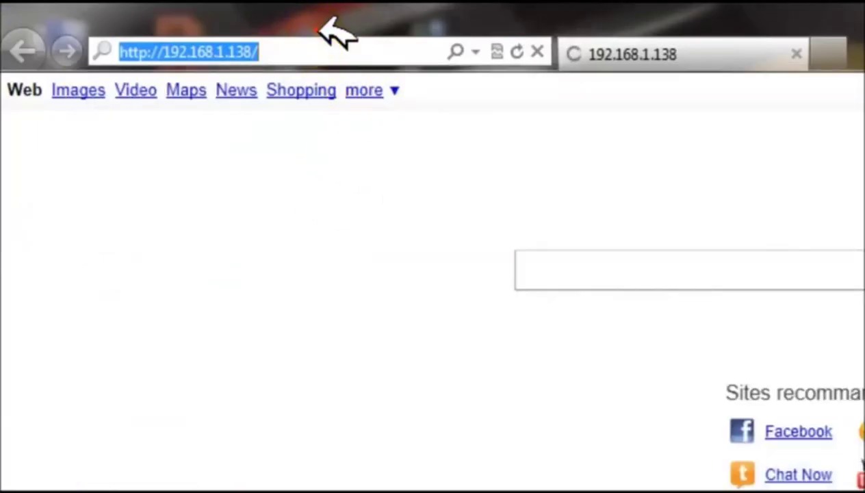
click(308, 45)
click(308, 43)
key(BackSpace)
key(BackSpace)
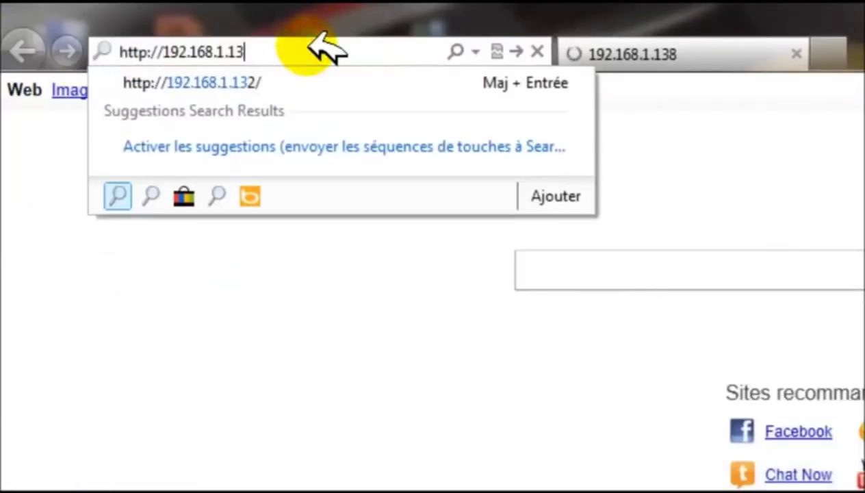
key(Return)
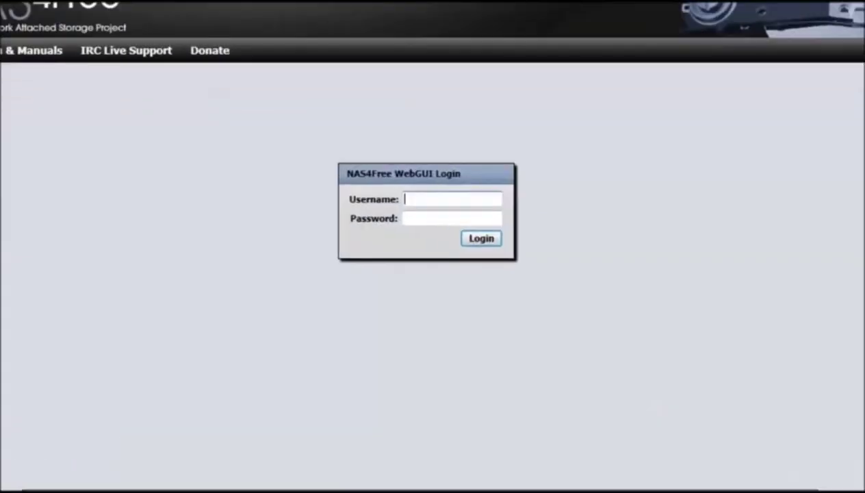
Log in to the NAS4Free WebGUI with the username admin and the account password.
click(429, 145)
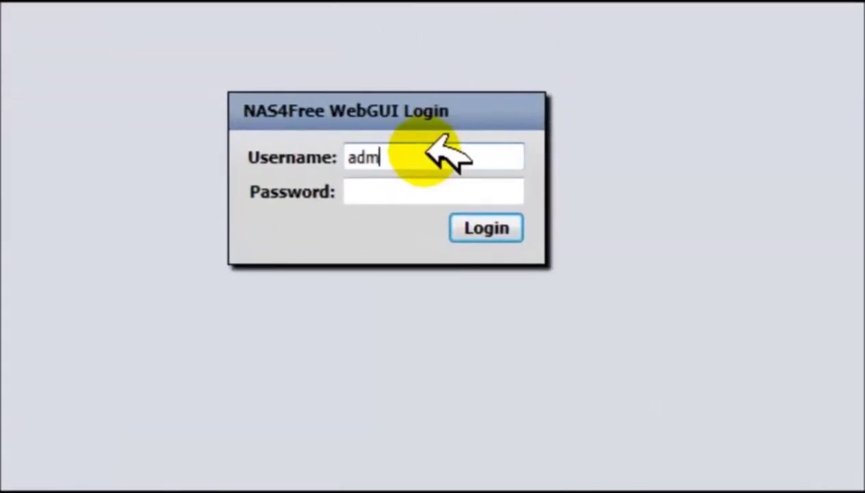
key(Tab)
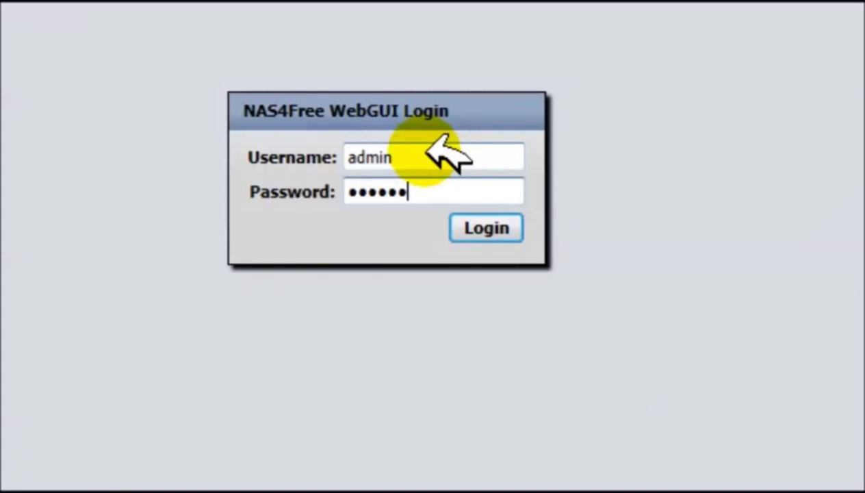
key(Return)
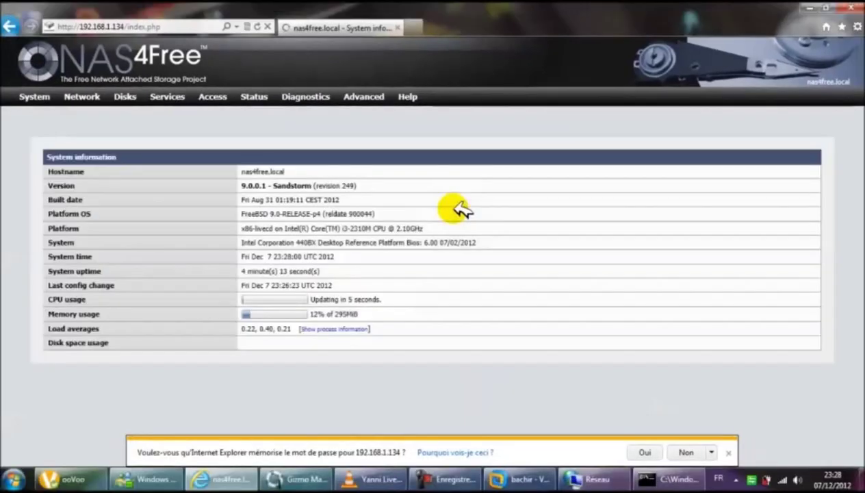
Open the General system setup and set the WebGUI language to French.
mouse_move(28, 95)
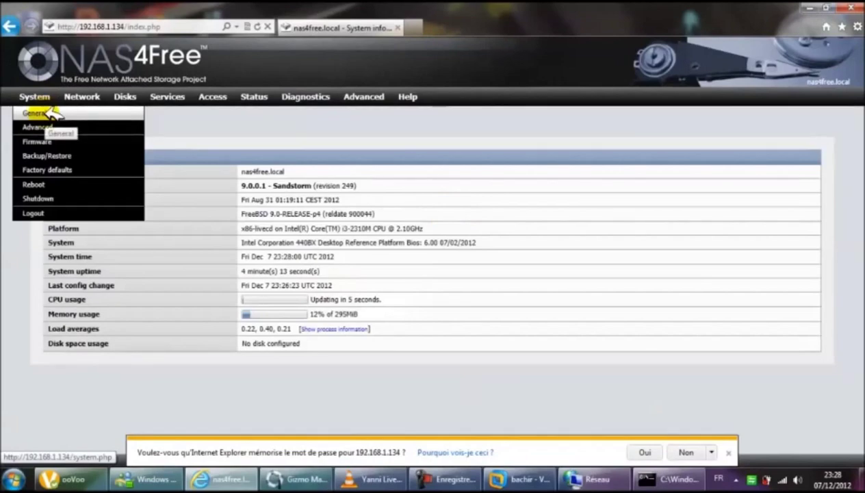
click(51, 112)
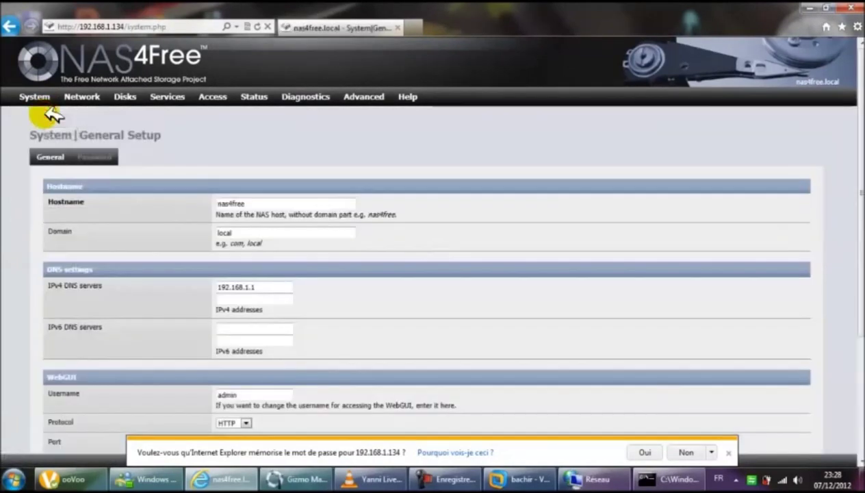
scroll(349, 296, down, 2)
scroll(347, 297, down, 1)
scroll(308, 283, up, 4)
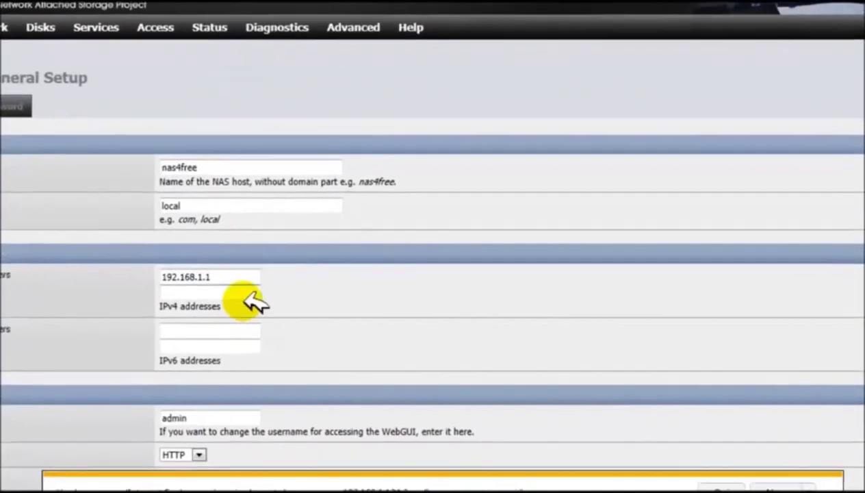
scroll(281, 308, down, 4)
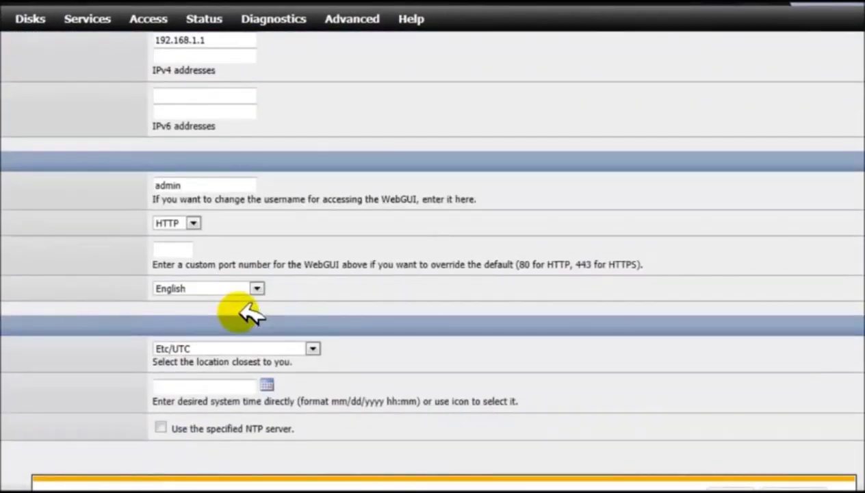
scroll(250, 314, up, 2)
scroll(250, 314, down, 2)
click(248, 289)
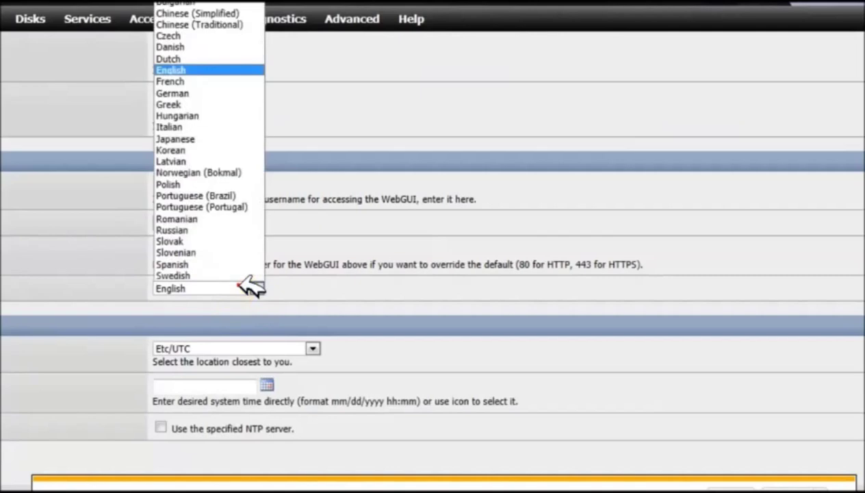
click(209, 81)
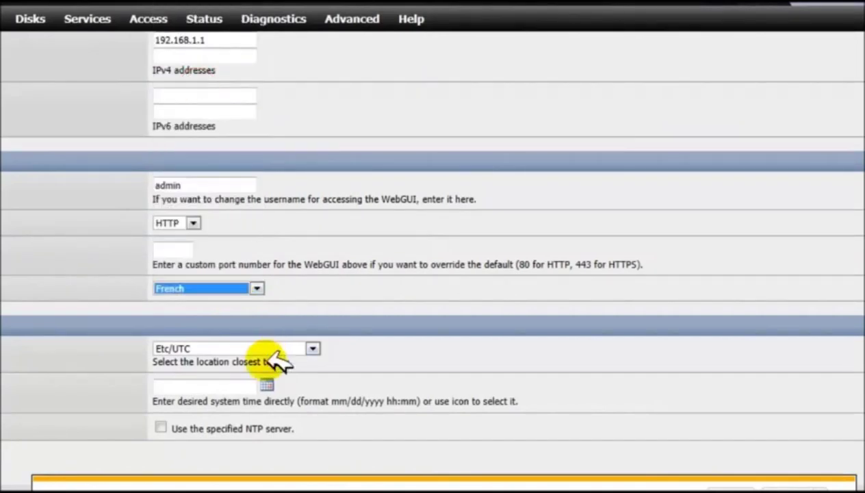
Set the time zone to Etc/GMT-0 and save the general setup.
click(275, 349)
scroll(218, 78, up, 5)
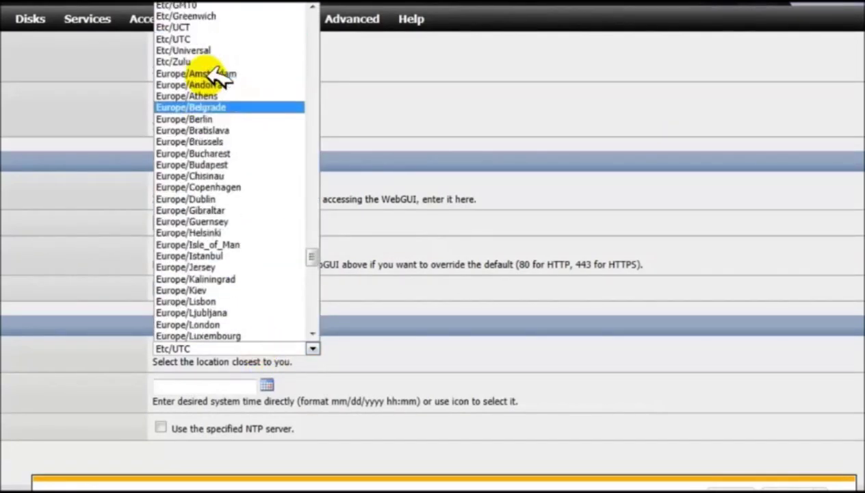
scroll(218, 78, up, 2)
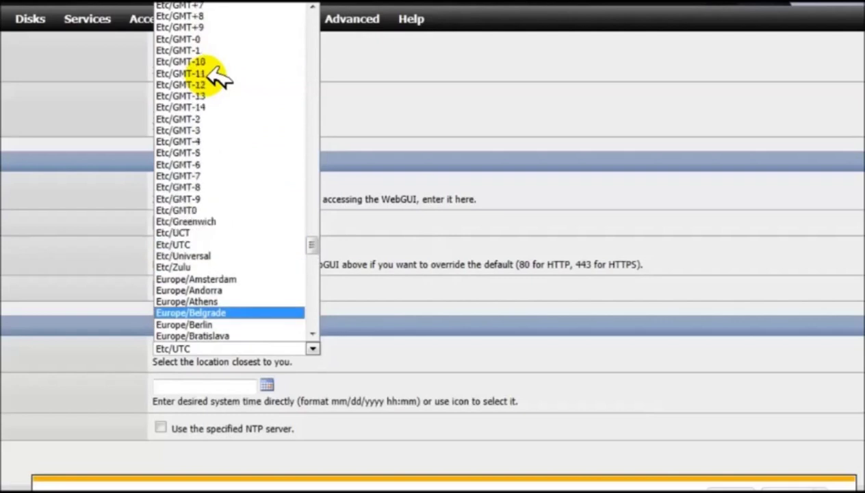
click(205, 40)
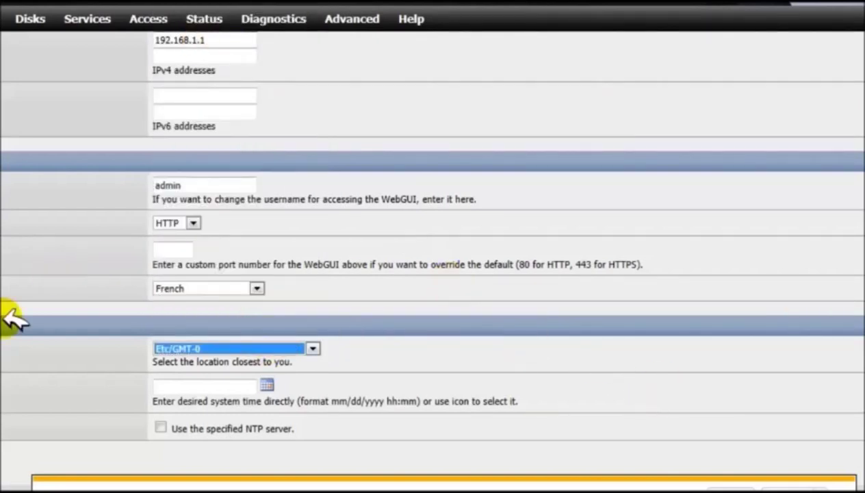
click(449, 266)
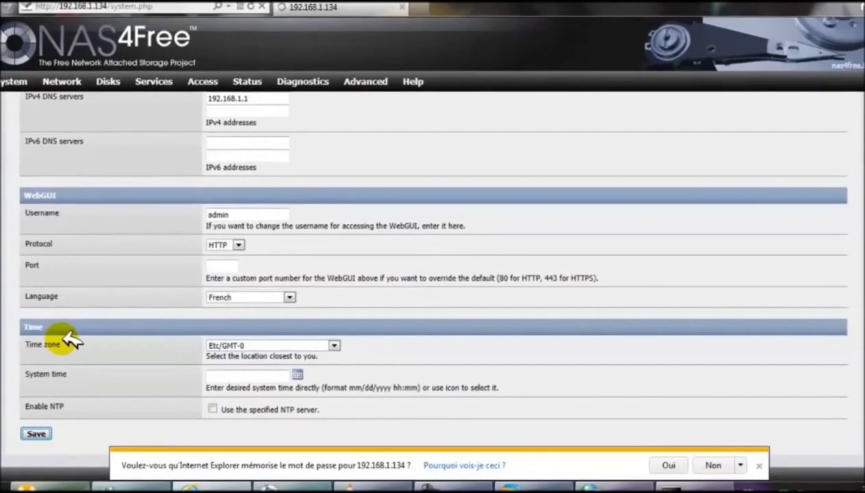
click(43, 431)
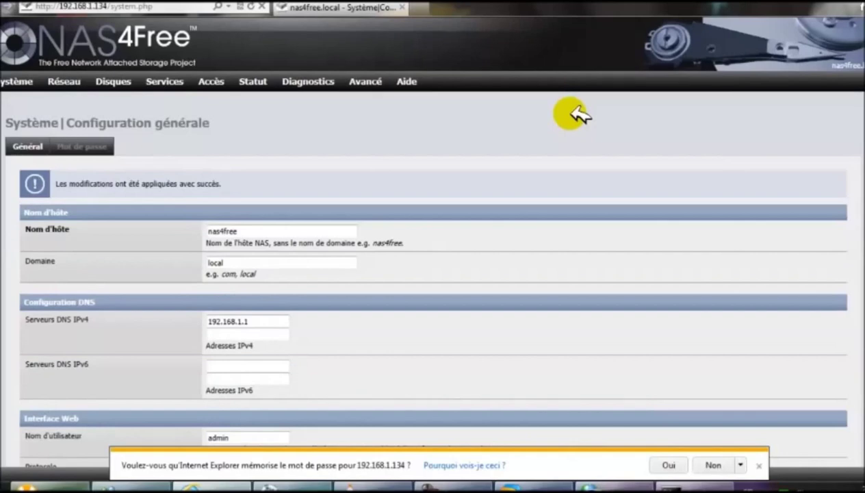
Open the disk management page.
mouse_move(83, 75)
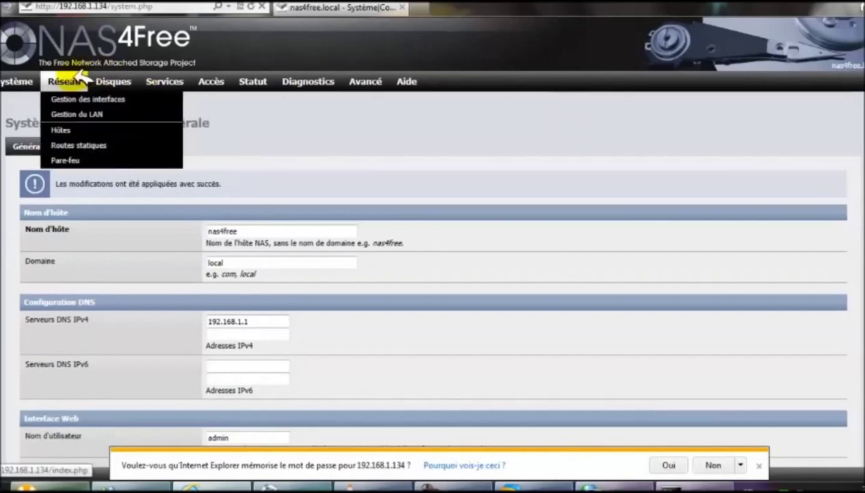
mouse_move(20, 80)
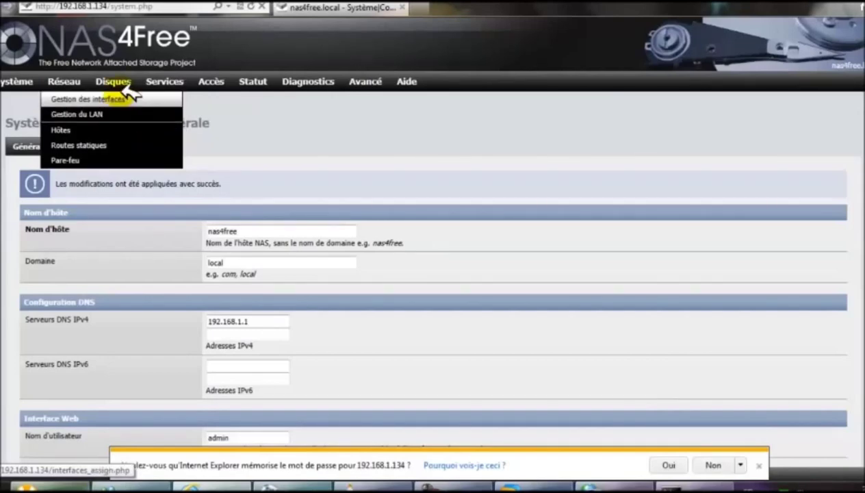
mouse_move(122, 71)
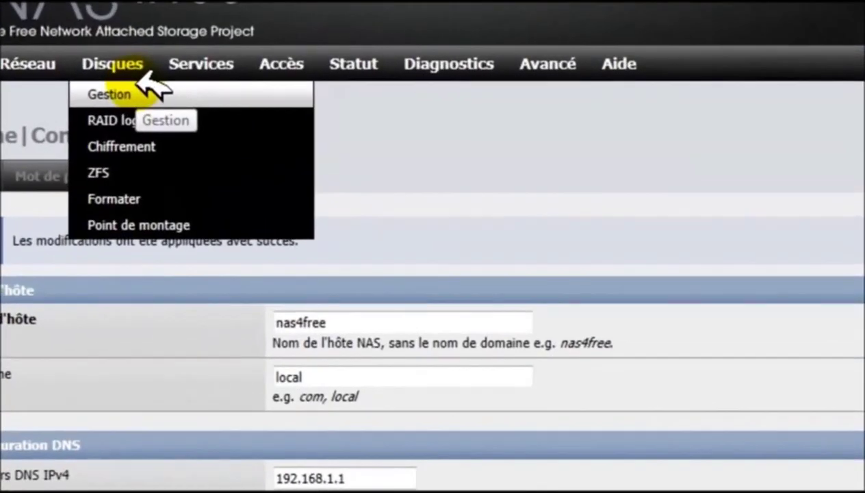
click(128, 98)
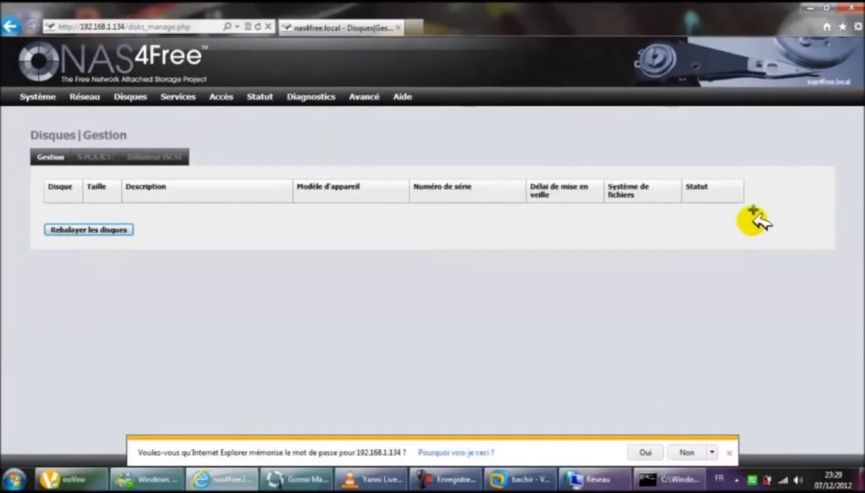
Add the 10240MB disk da0 with description raid1 and advanced power management Niveau 254, leaving its preformatted file system Unformated.
click(757, 211)
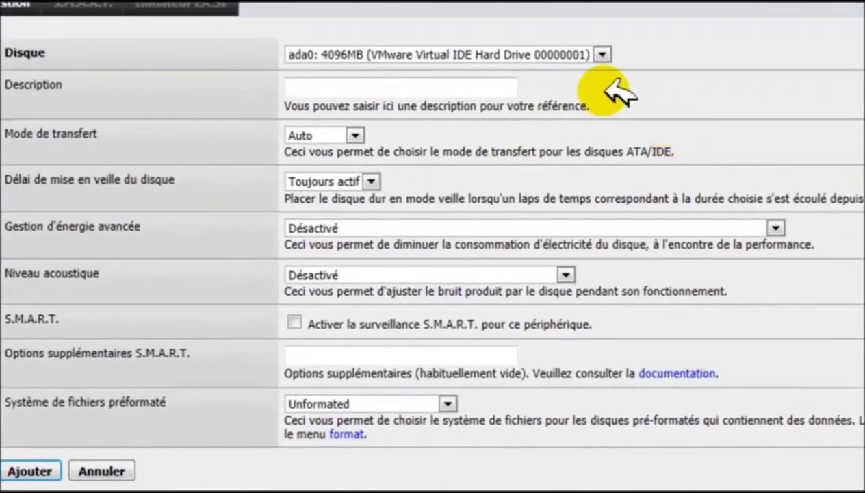
click(599, 53)
click(532, 82)
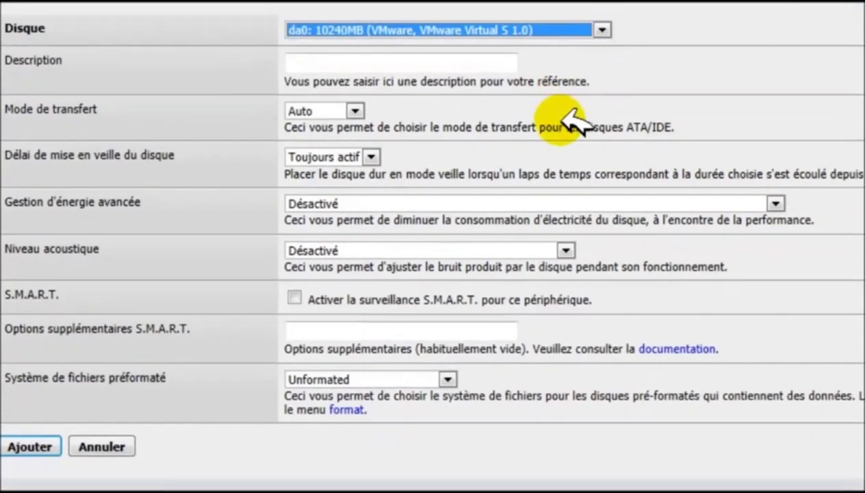
click(438, 228)
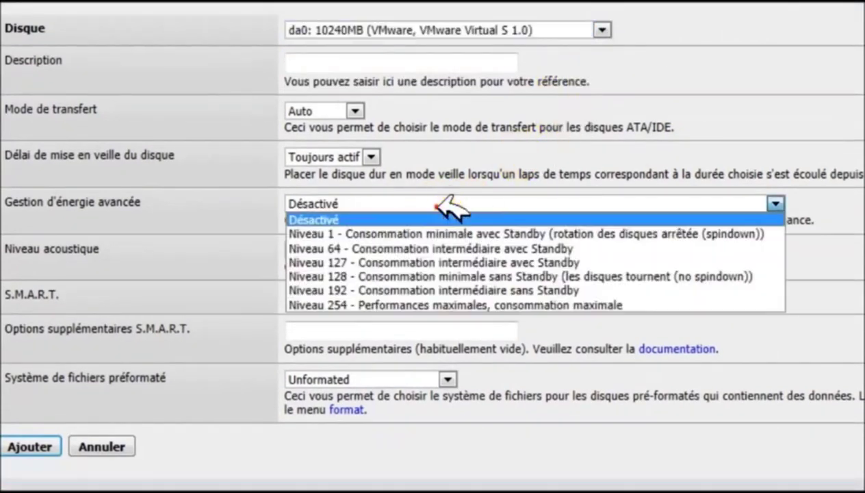
click(407, 305)
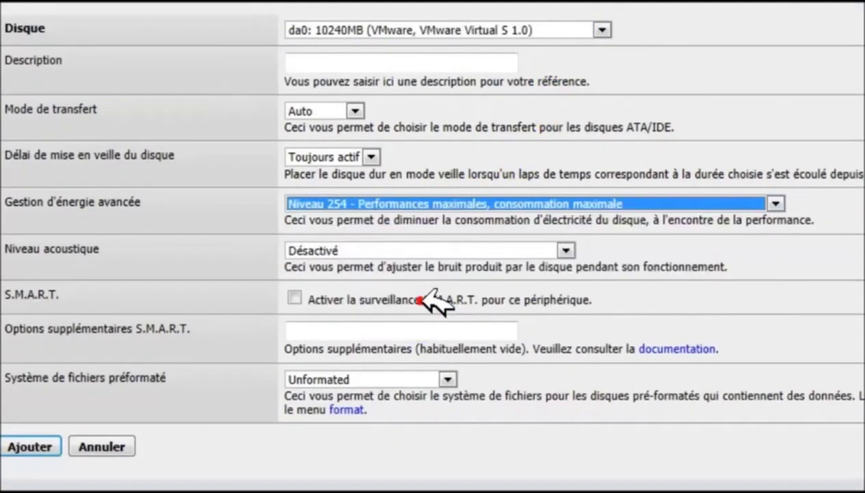
click(351, 330)
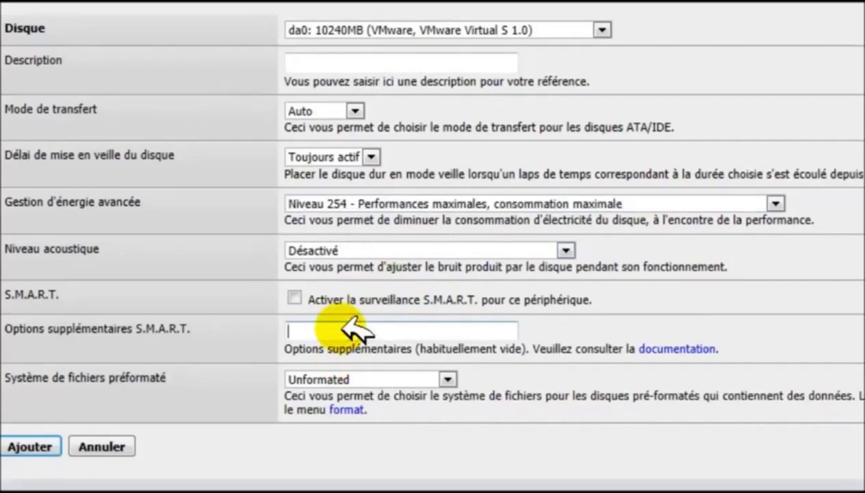
click(336, 61)
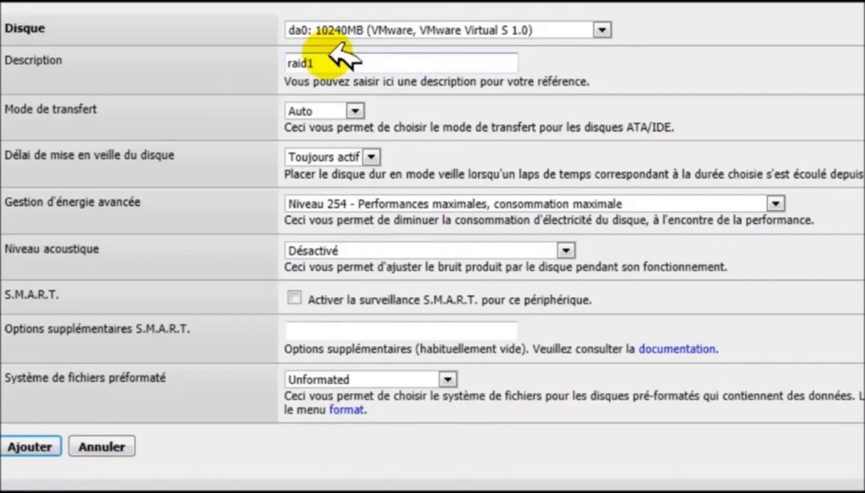
click(41, 441)
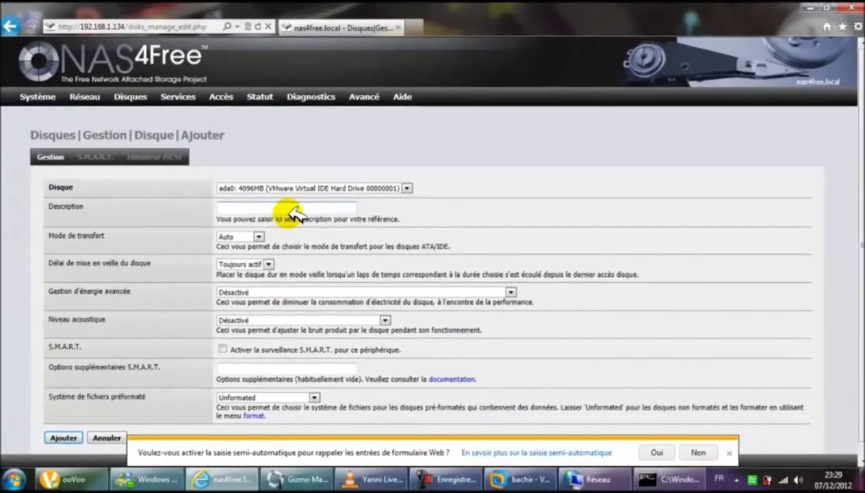
Add the 10240MB disk da1 with advanced power management Niveau 254 and Software RAID as its preformatted file system.
click(301, 187)
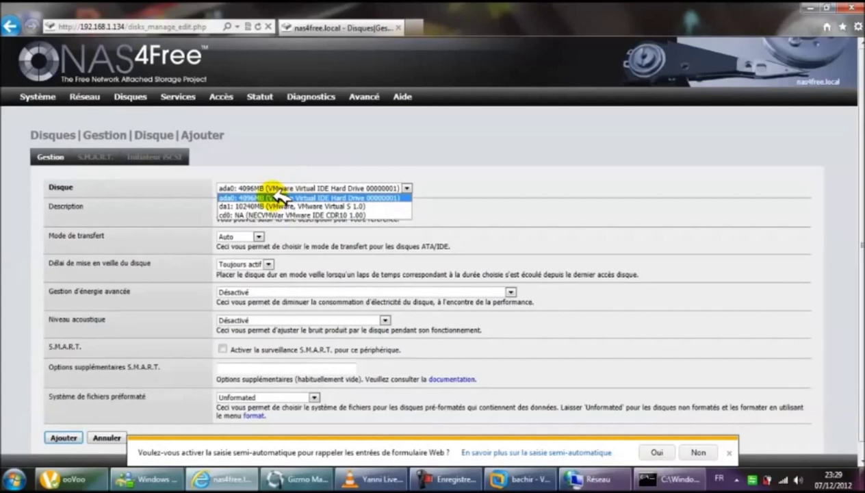
click(286, 206)
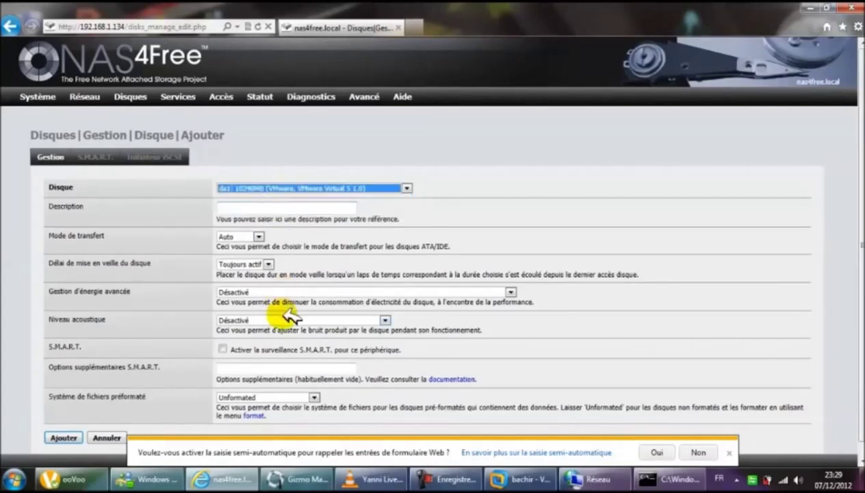
click(298, 292)
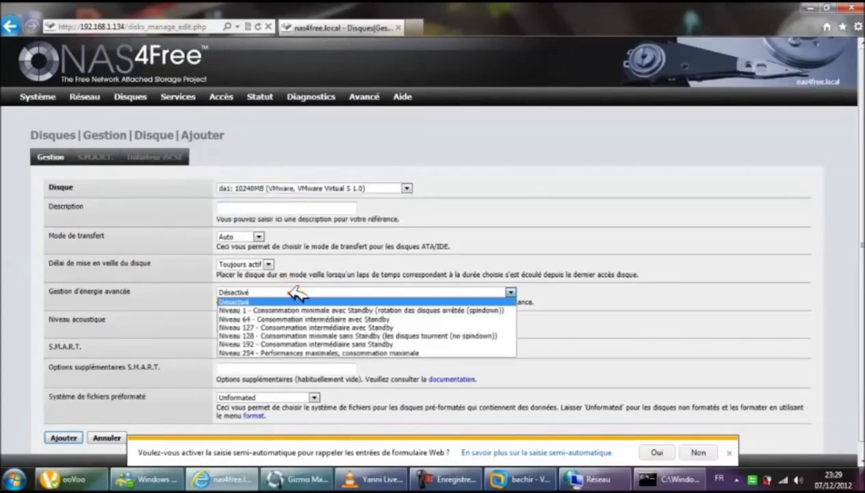
click(277, 352)
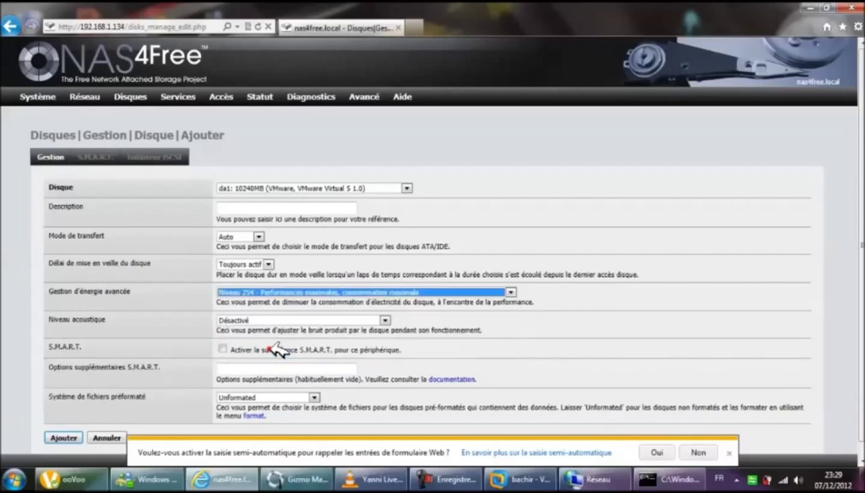
scroll(277, 349, down, 1)
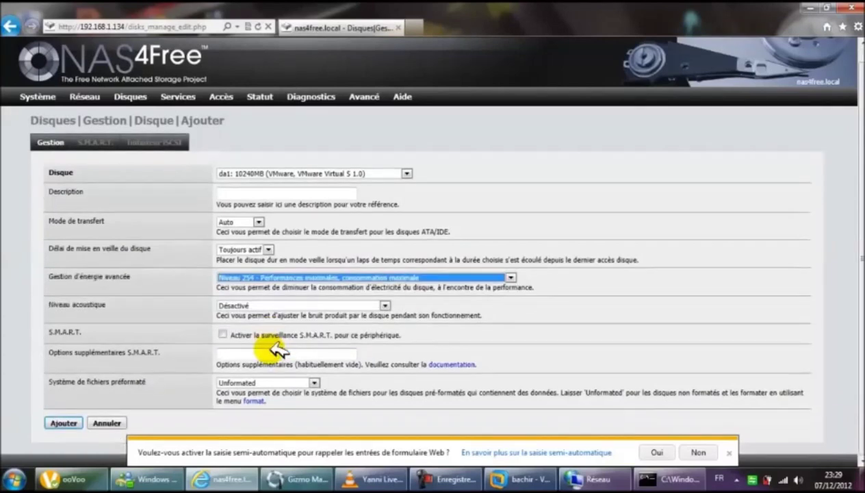
click(279, 384)
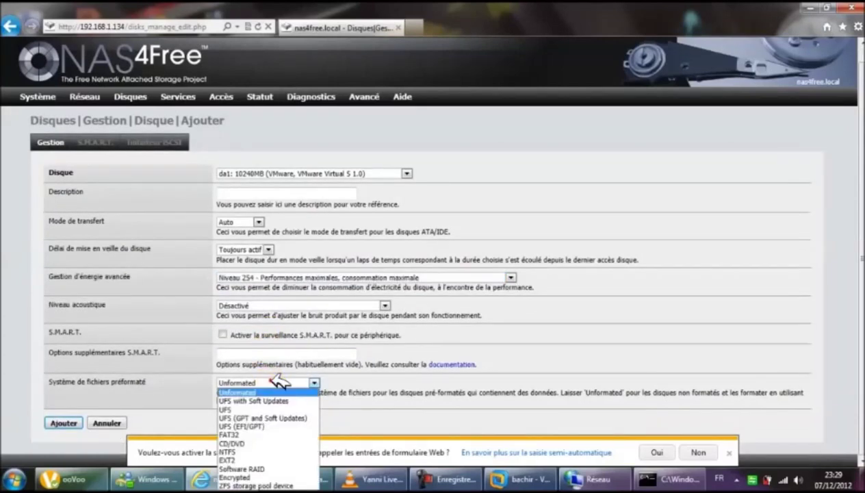
click(276, 468)
click(62, 422)
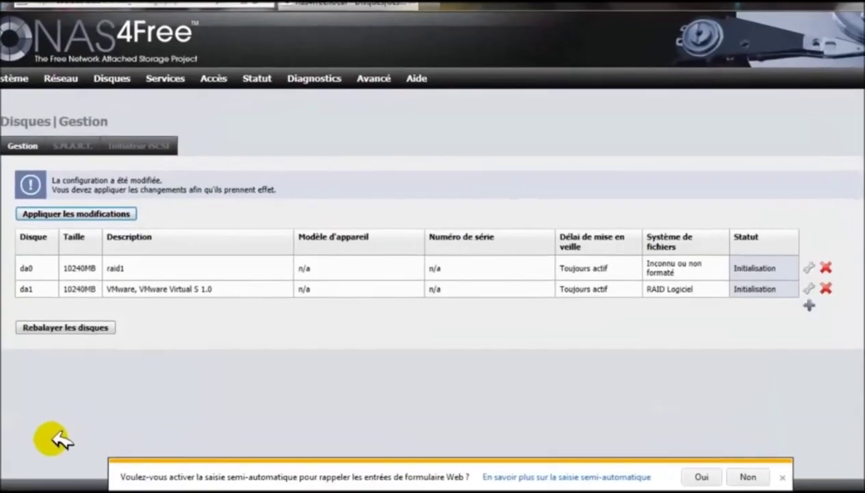
Delete the da0 disk entry from the disk list and apply the changes.
click(827, 269)
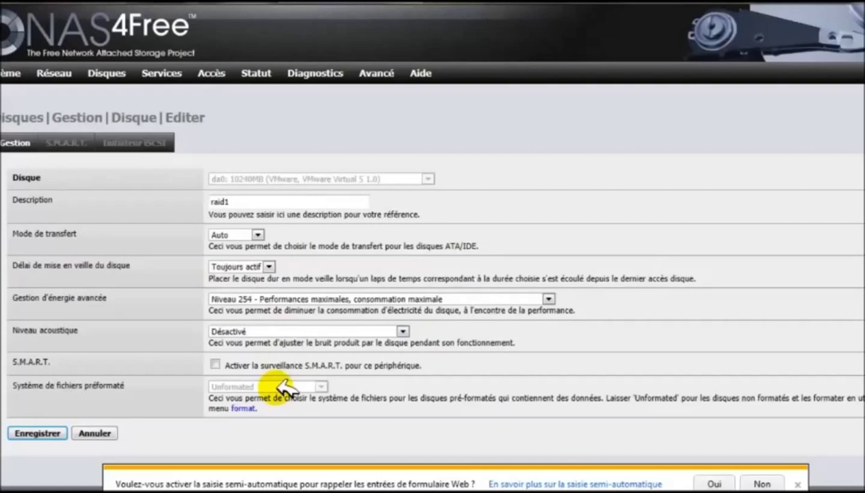
click(93, 433)
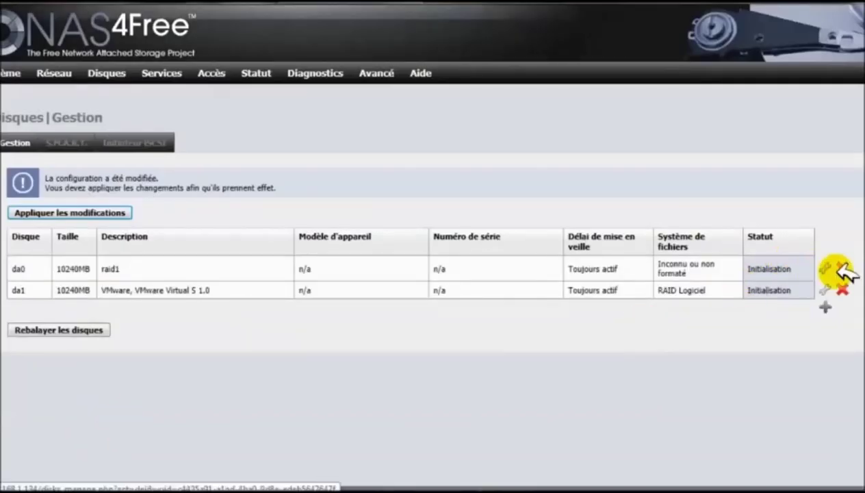
click(841, 267)
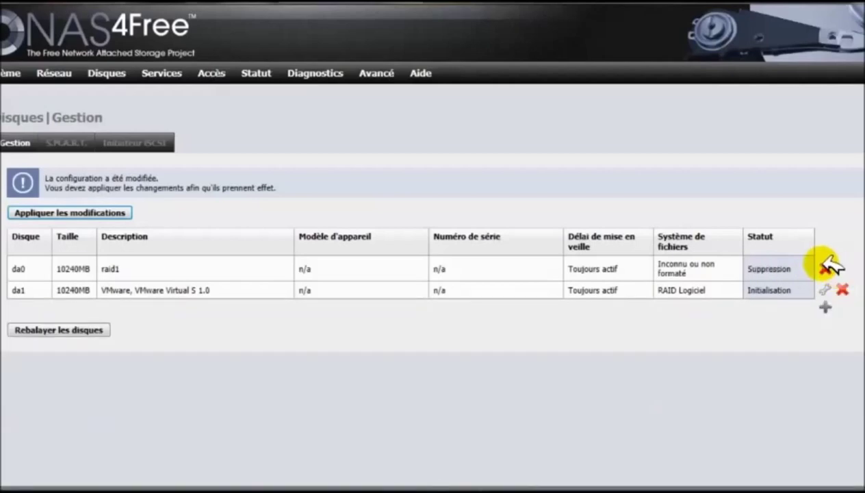
click(100, 205)
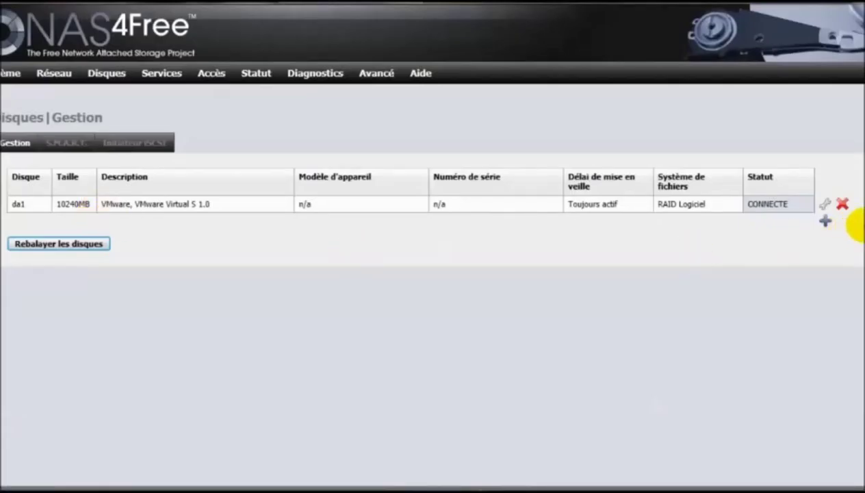
Add disk da0 with description raid1, advanced power management Niveau 254 and Software RAID as its preformatted file system.
click(826, 220)
click(339, 179)
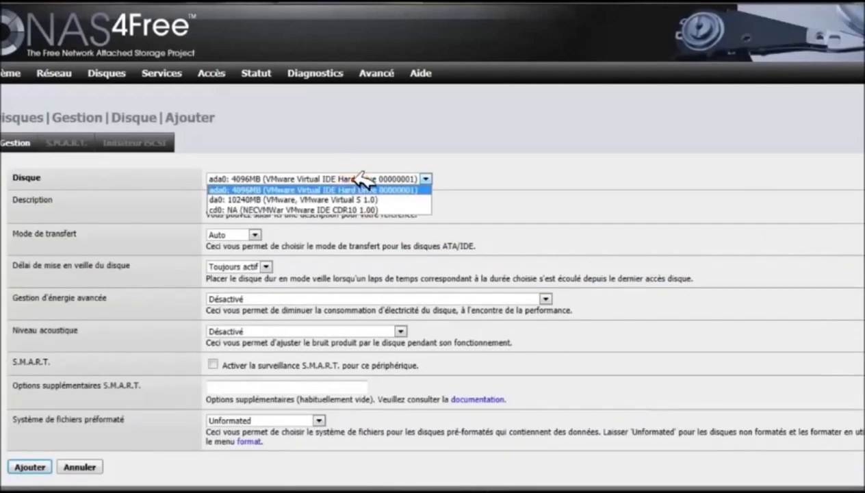
click(336, 198)
scroll(351, 241, down, 1)
click(309, 402)
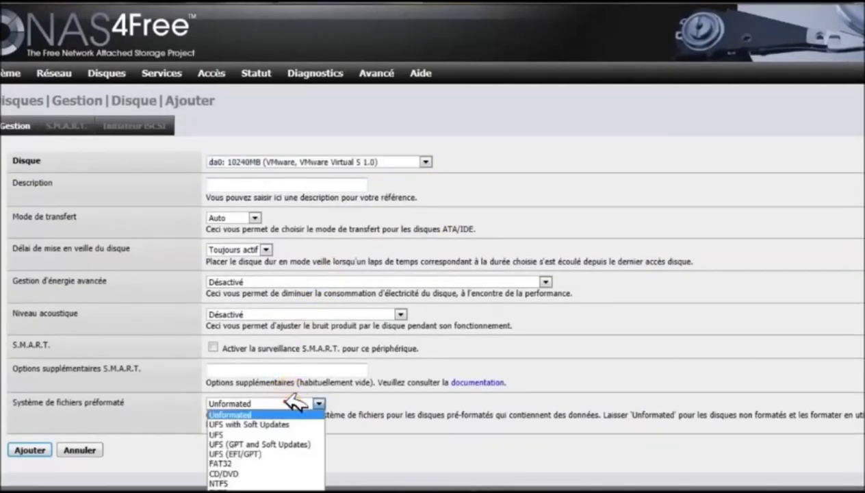
click(253, 489)
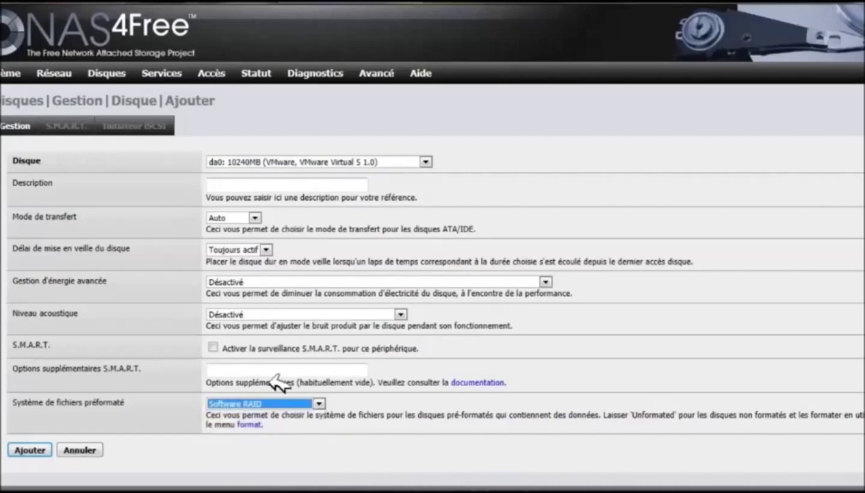
click(294, 314)
click(293, 314)
click(286, 282)
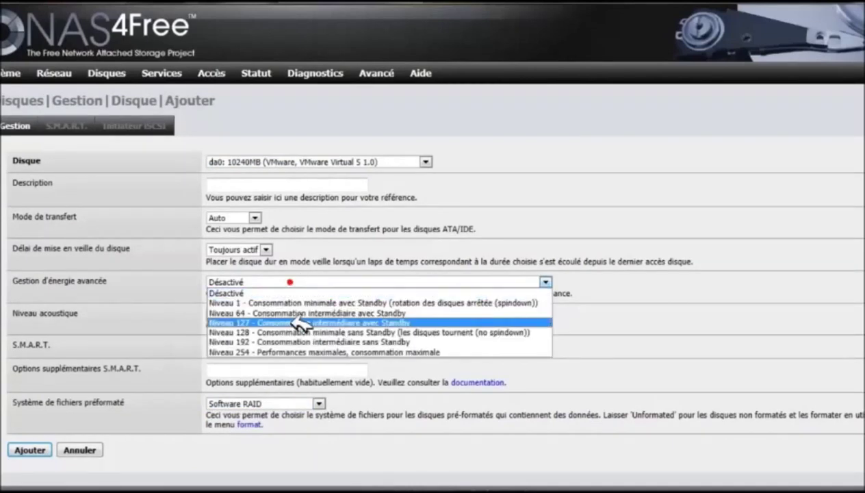
click(299, 349)
click(254, 185)
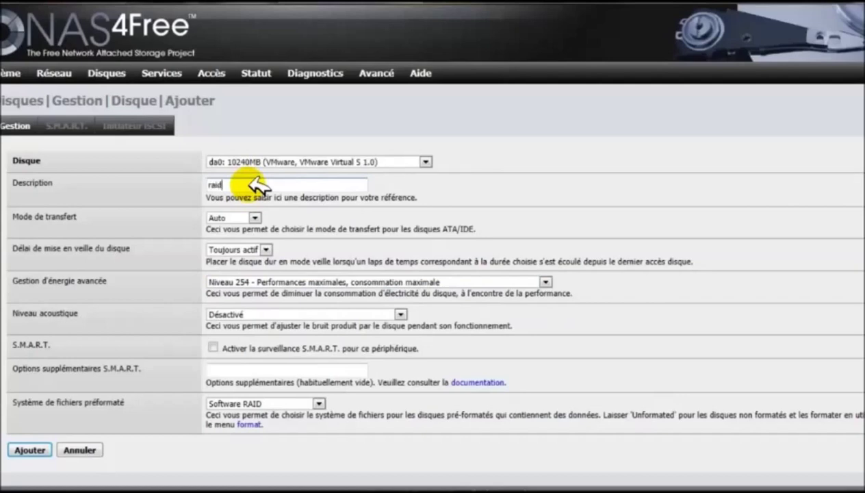
click(29, 450)
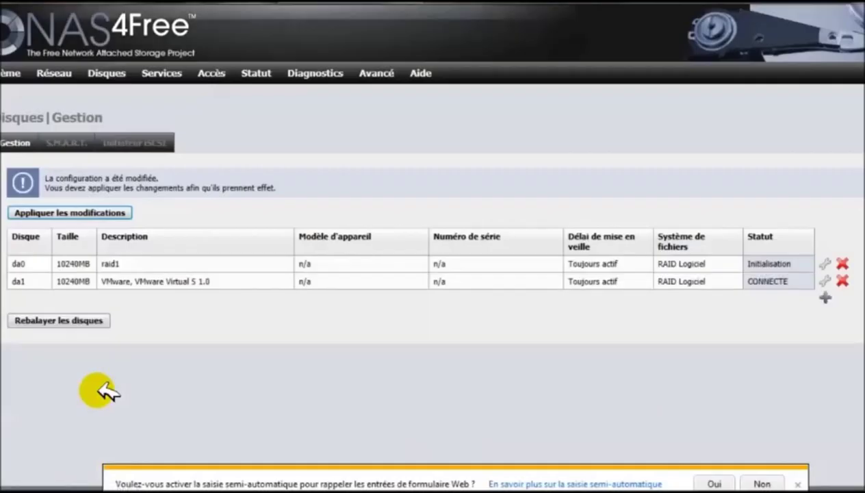
Rescan the disks and apply the pending disk configuration changes.
click(96, 320)
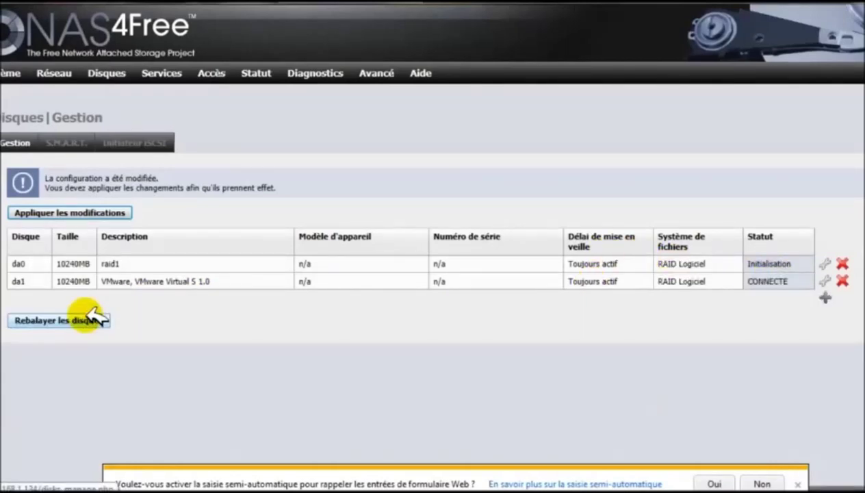
click(88, 315)
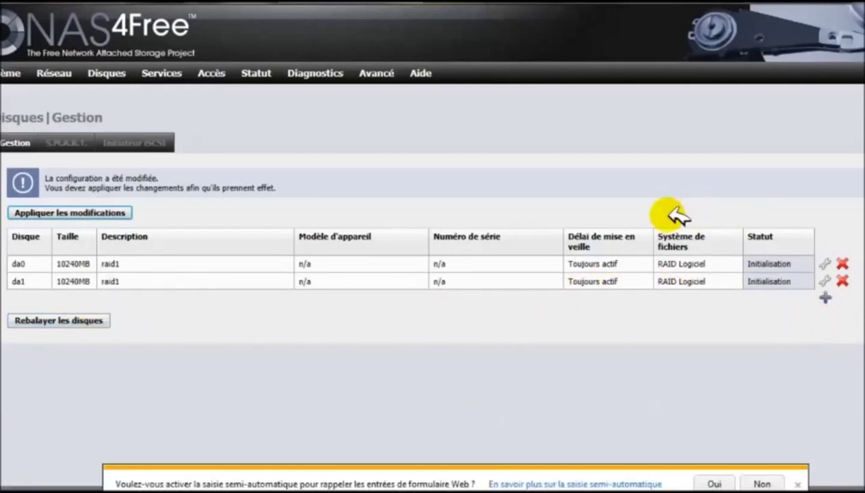
click(100, 214)
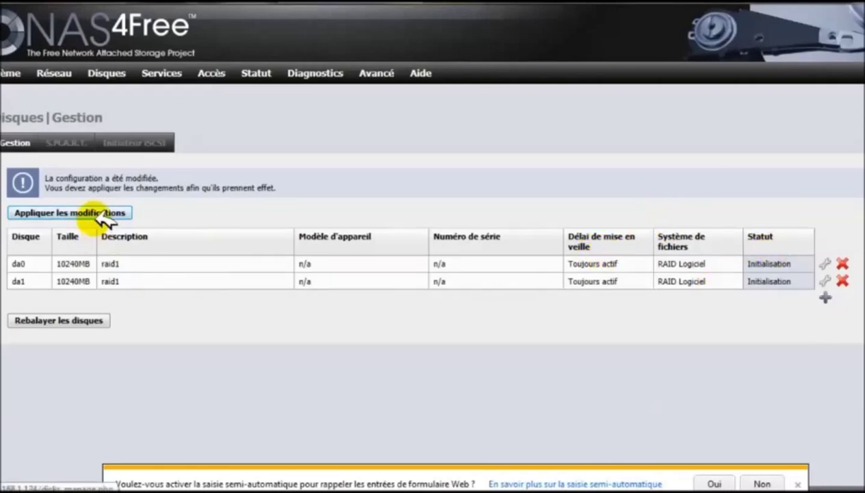
click(104, 213)
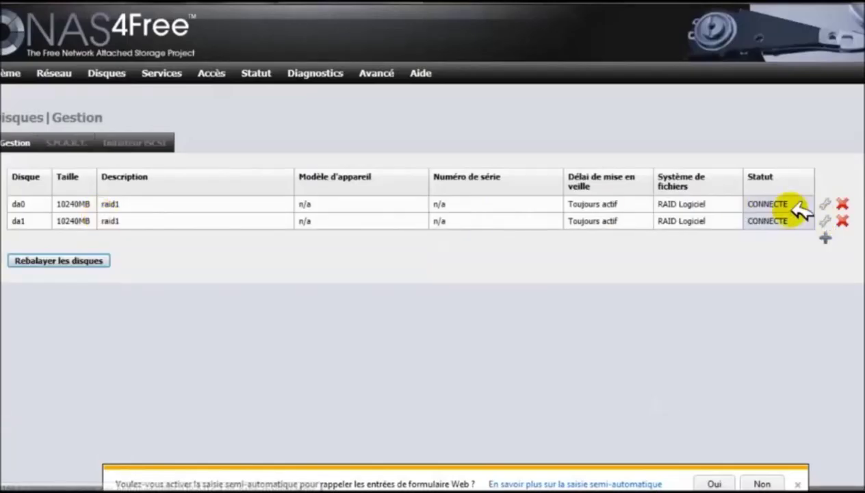
Format disk da0 with the Software RAID file system and confirm the data erasure.
mouse_move(125, 70)
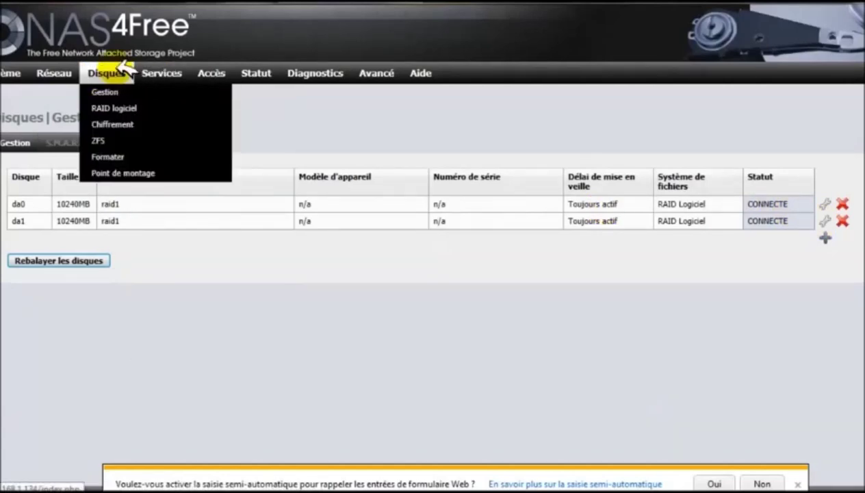
click(130, 156)
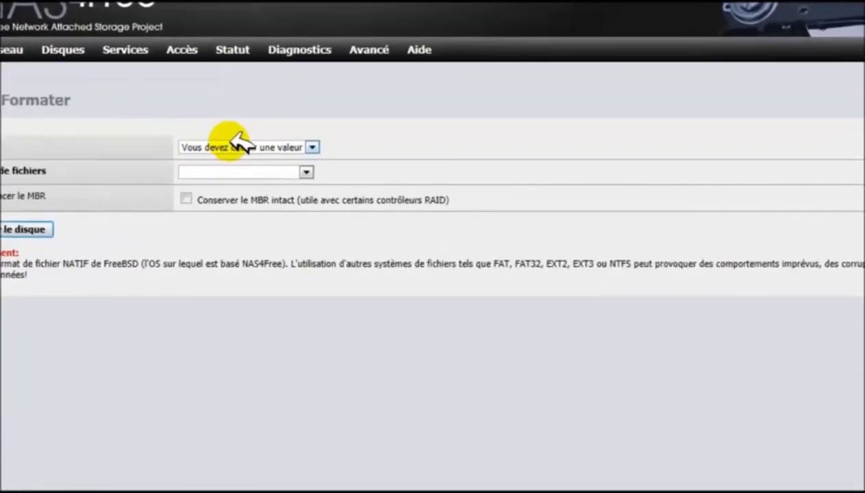
click(240, 145)
click(238, 175)
click(27, 229)
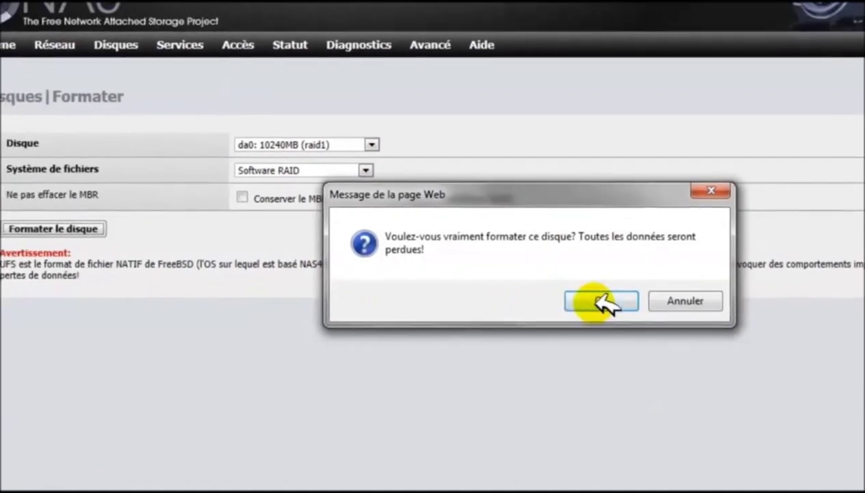
click(550, 303)
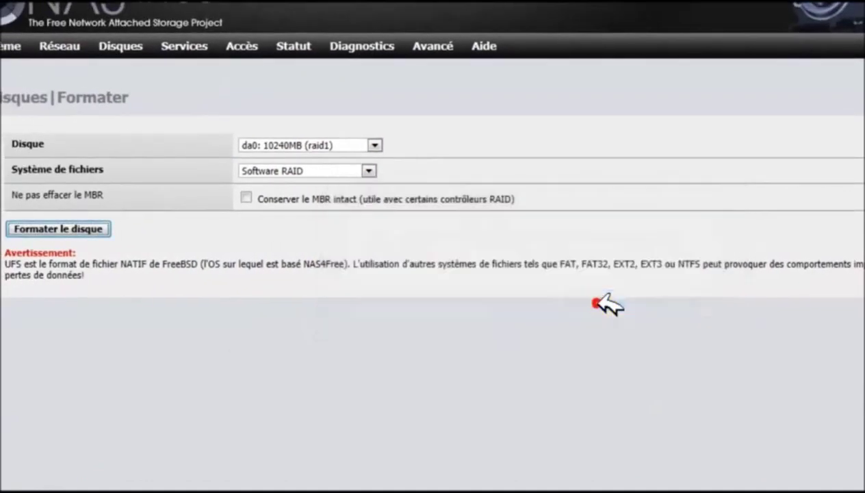
Format disk da1 with the Software RAID file system and confirm the data erasure.
click(366, 141)
click(367, 141)
click(343, 178)
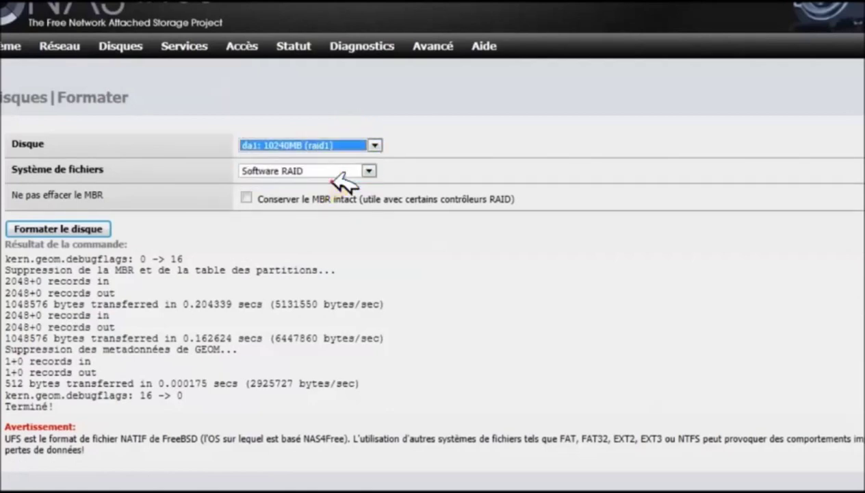
click(72, 228)
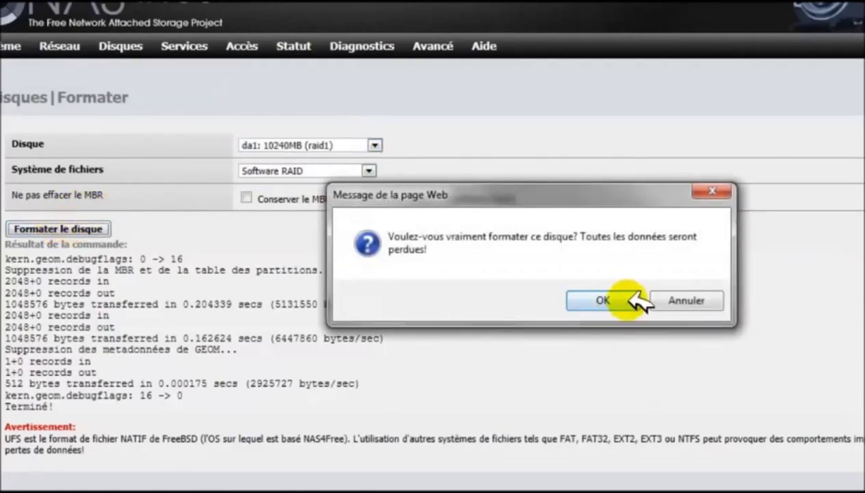
click(625, 300)
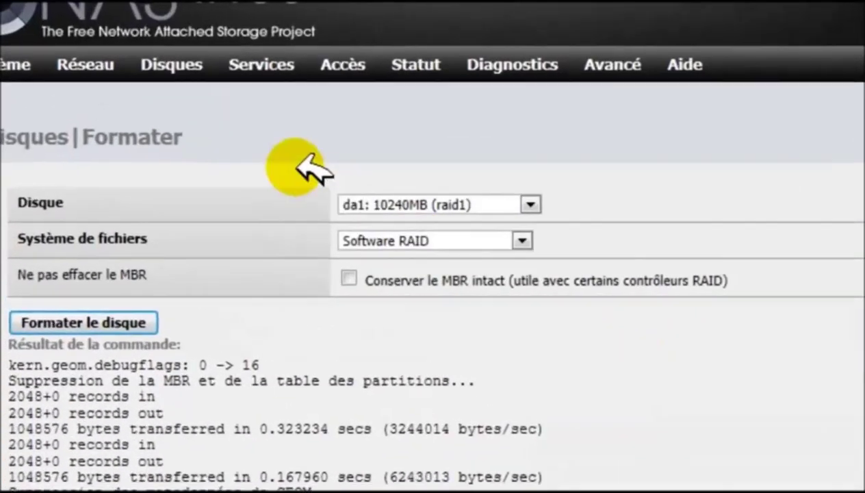
Create and initialize a software RAID 1 volume named raid1 from disks da0 and da1, and apply the changes.
mouse_move(151, 45)
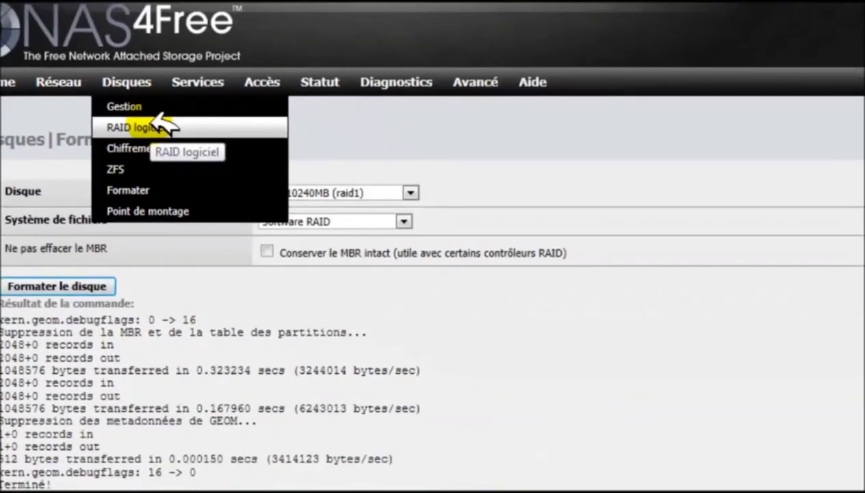
click(163, 128)
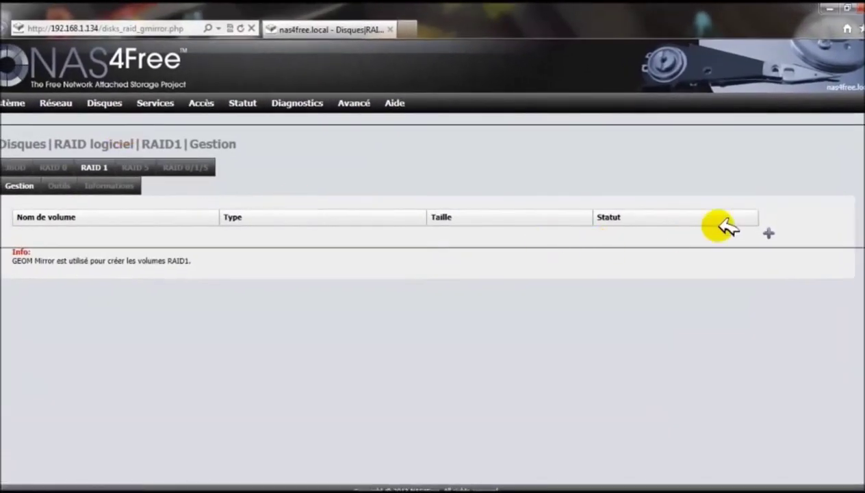
click(764, 230)
click(217, 203)
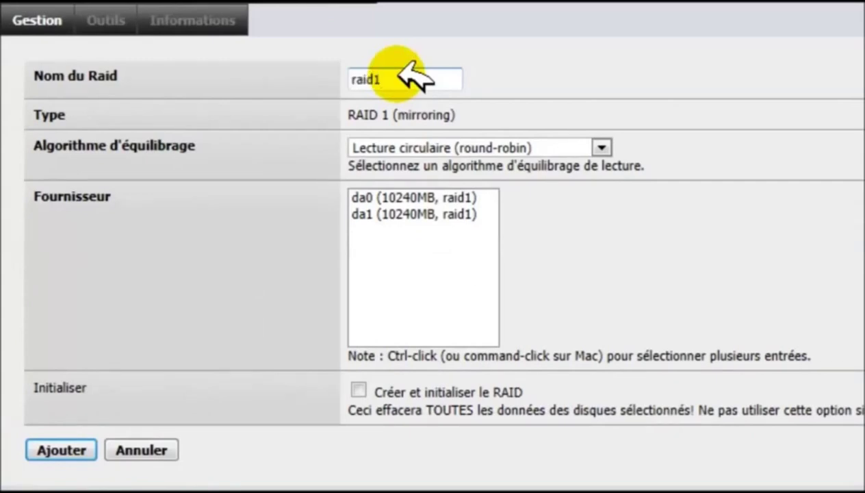
click(421, 214)
ctrl+click(419, 197)
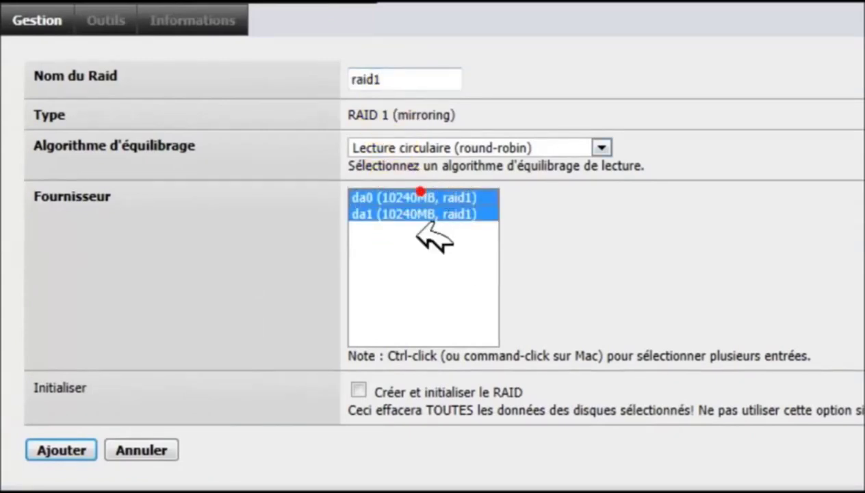
click(358, 390)
click(87, 445)
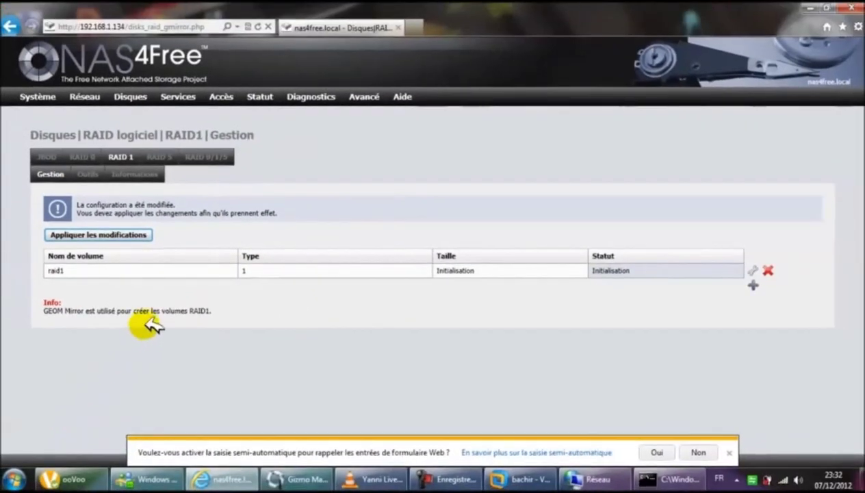
click(132, 234)
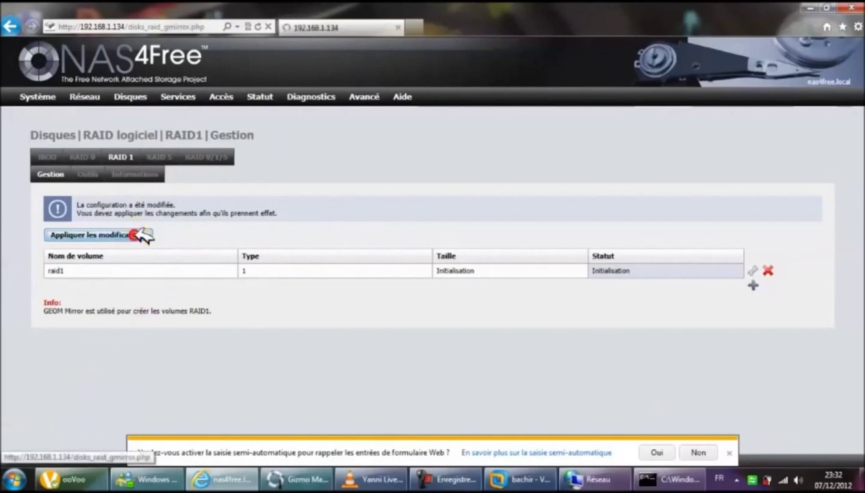
Format the raid1 software gmirror volume as UFS (GPT and Soft Updates) and review the command output.
click(137, 109)
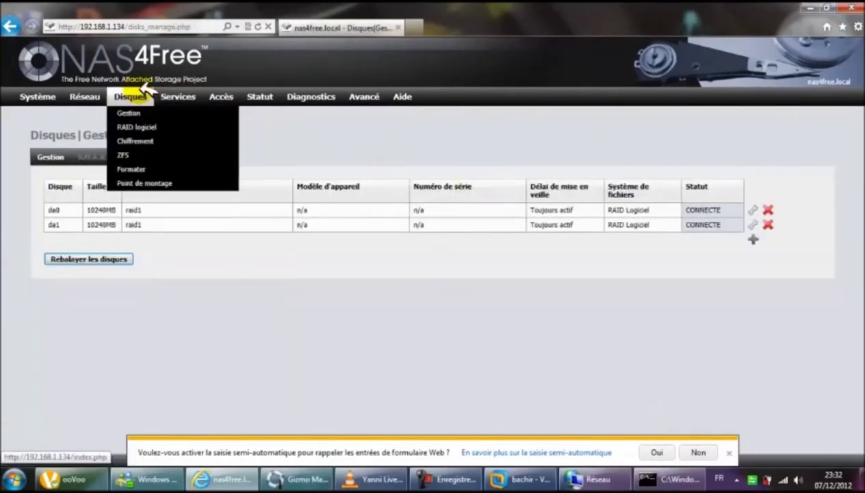
click(137, 168)
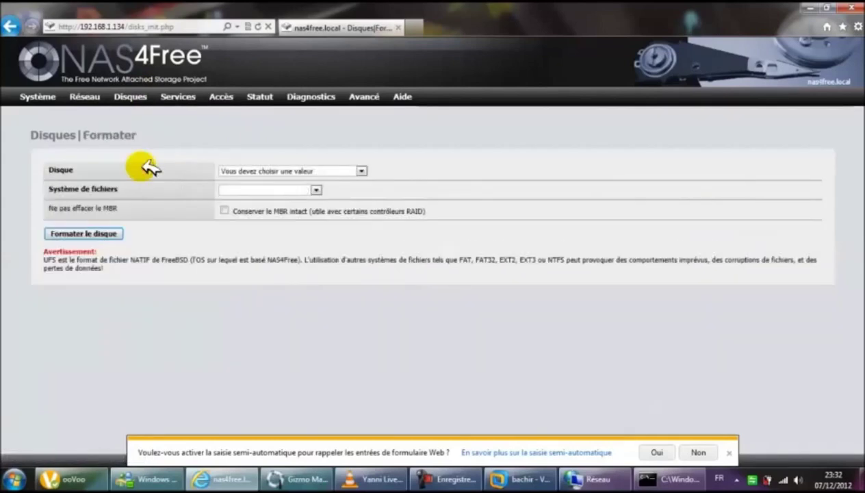
click(286, 171)
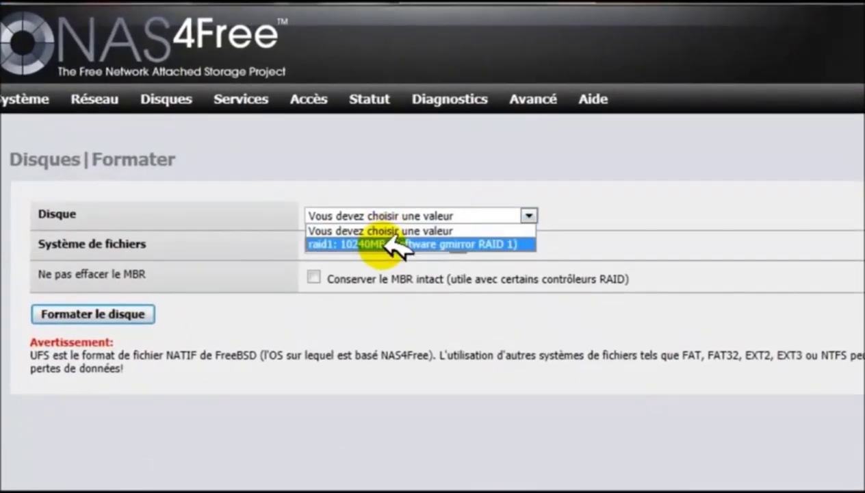
click(386, 244)
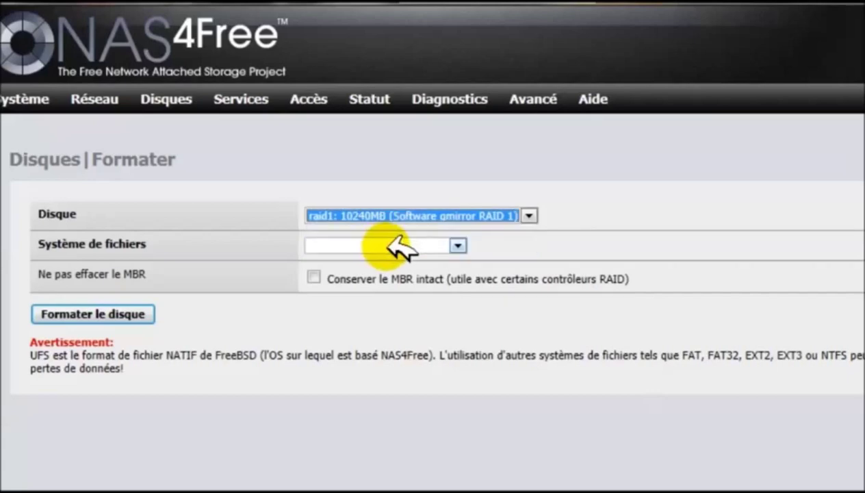
click(391, 216)
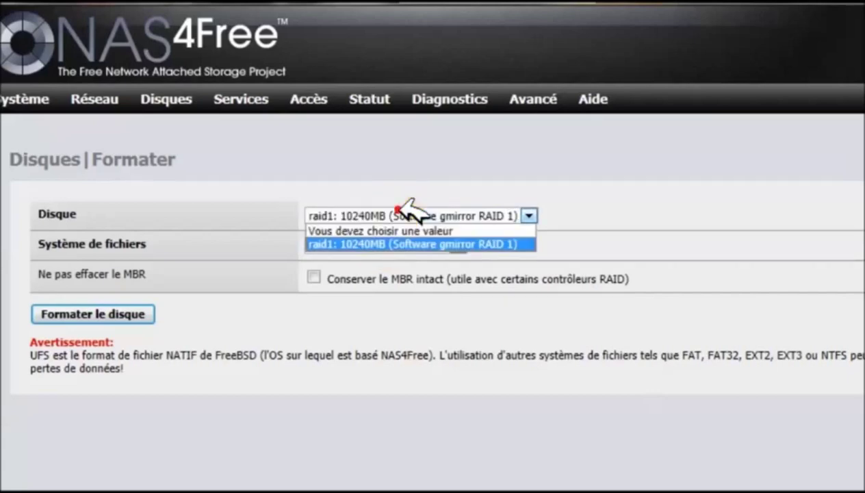
click(395, 244)
click(395, 245)
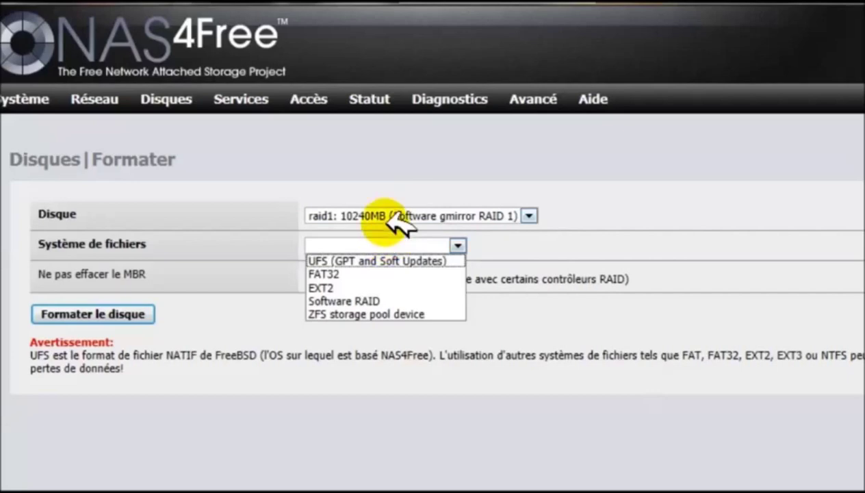
click(396, 260)
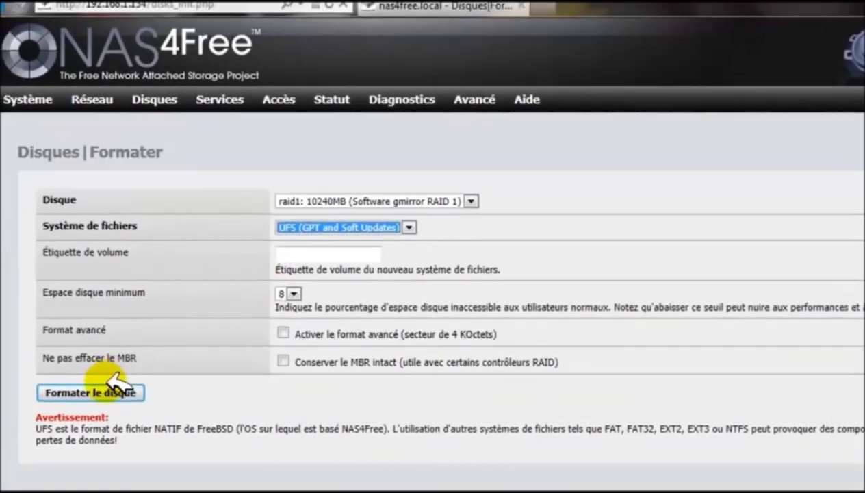
click(117, 435)
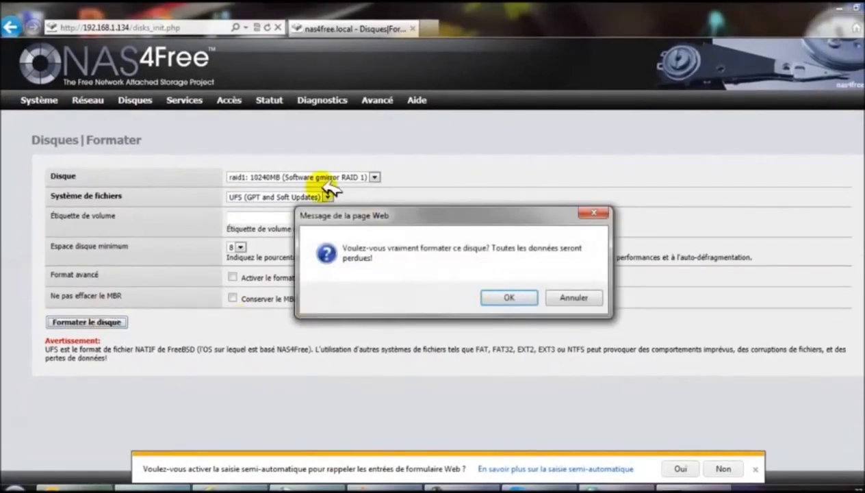
click(534, 293)
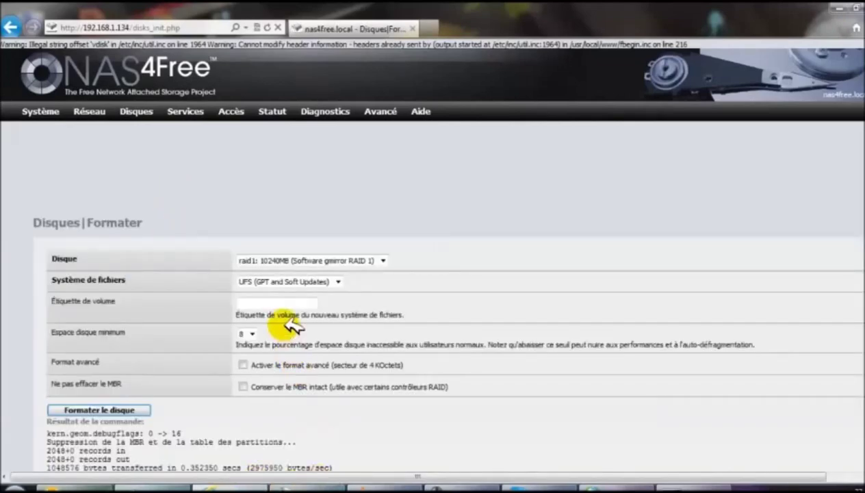
scroll(291, 327, down, 4)
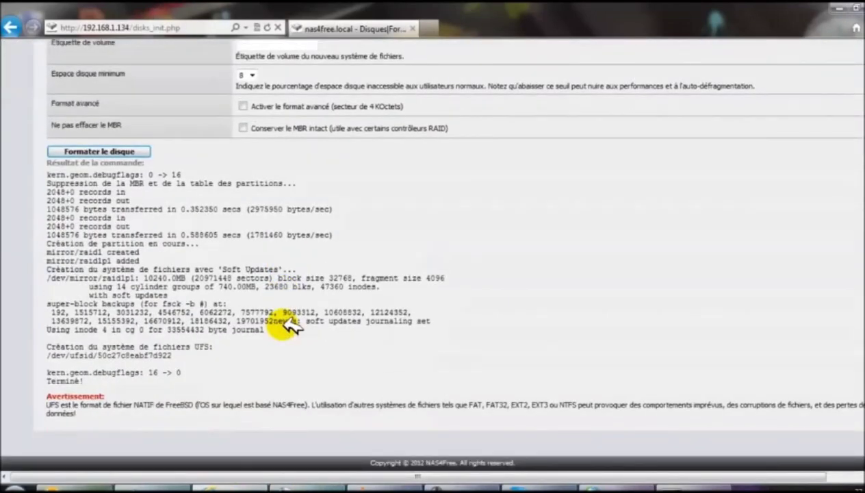
scroll(291, 327, up, 4)
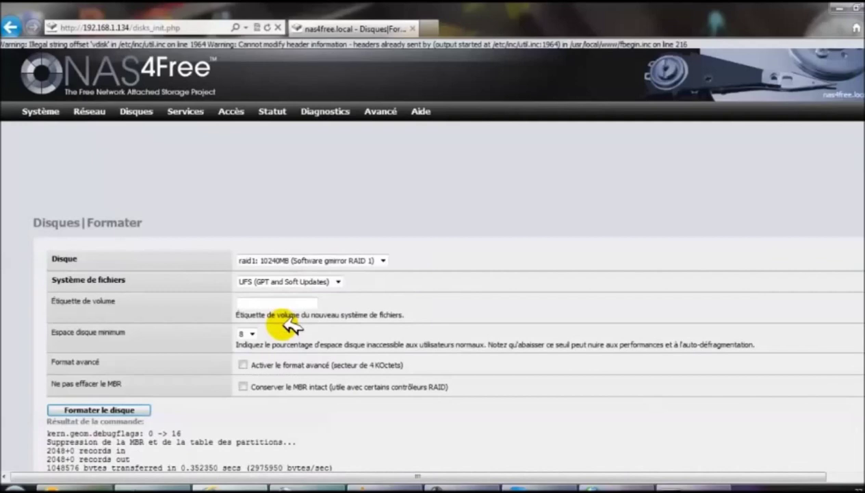
Check the status of the raid1 volume in the software RAID 1 management page.
mouse_move(200, 110)
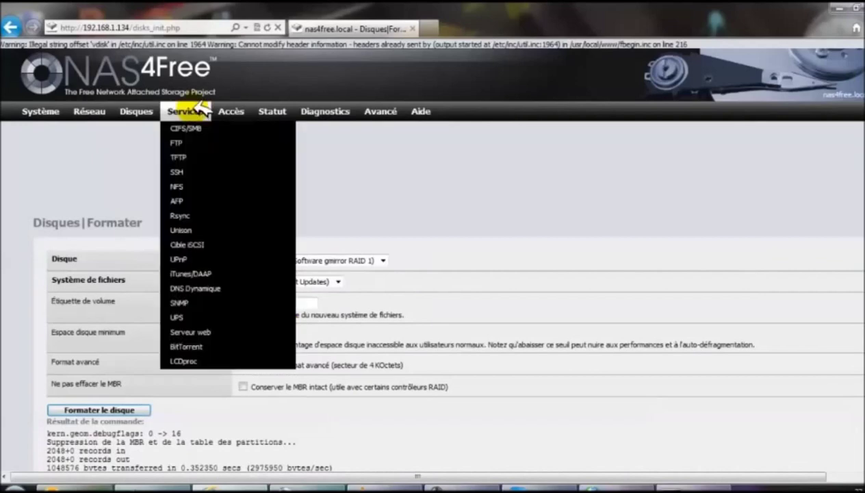
click(142, 110)
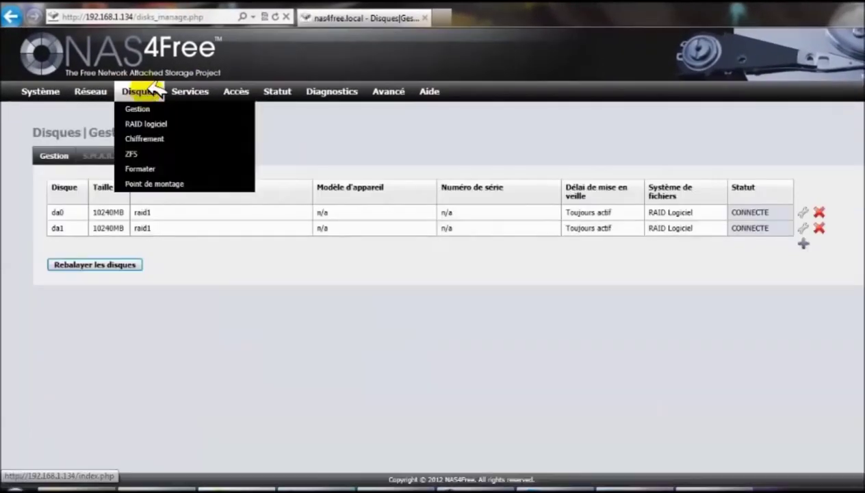
click(152, 123)
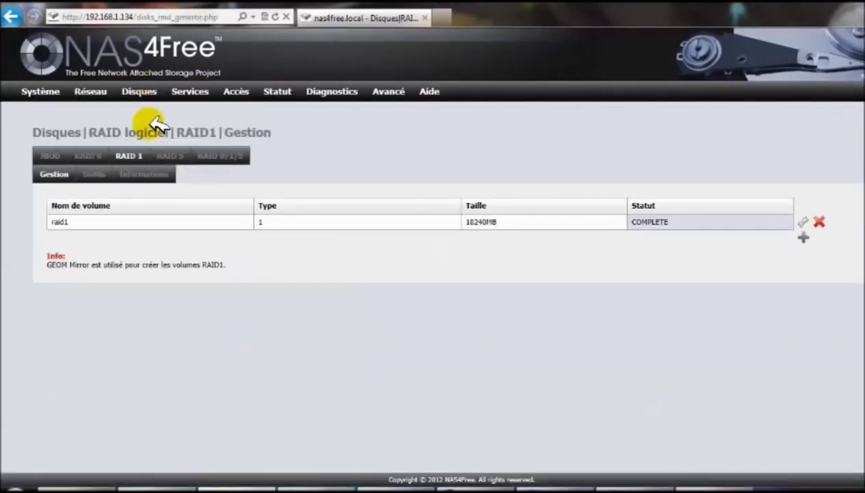
Start a new mount point and choose raid1: 10240MB (Software gmirror RAID 1) as its disk.
mouse_move(140, 91)
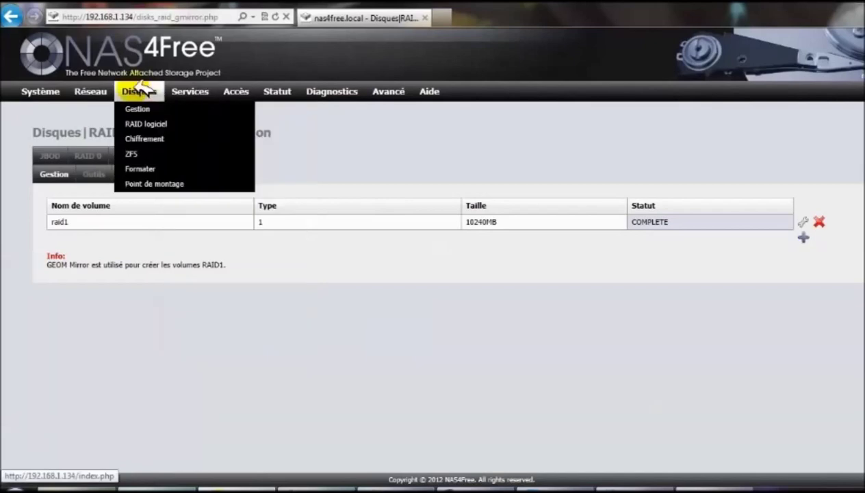
click(164, 184)
click(803, 202)
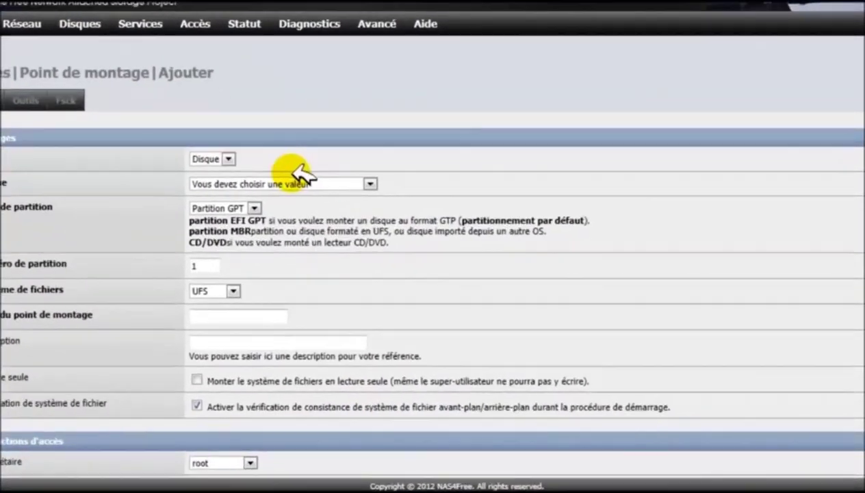
click(322, 224)
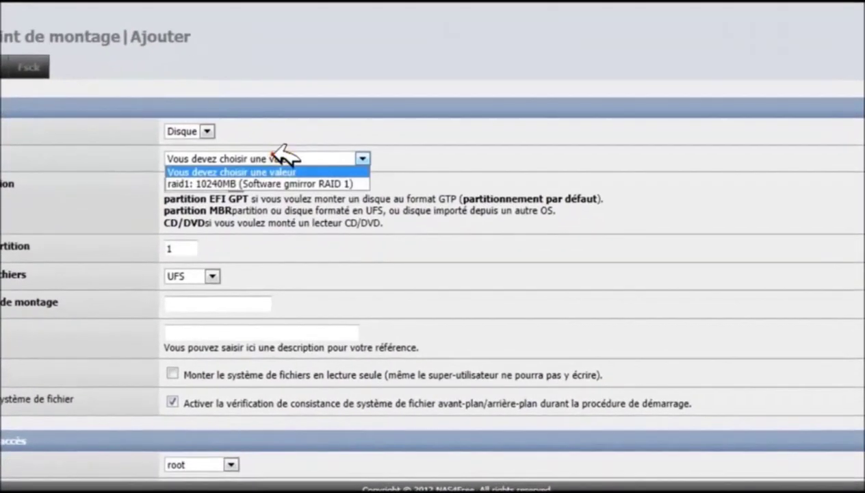
click(260, 184)
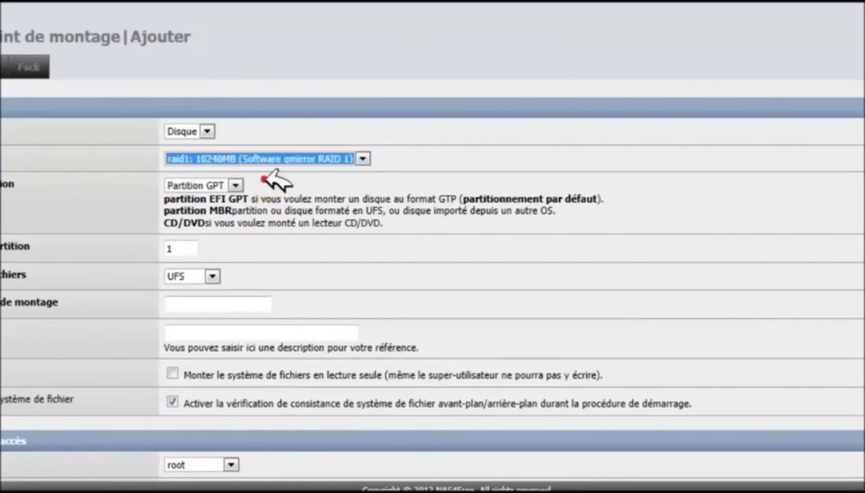
Name the mount point partage and add it with GPT partition 1 and the UFS file system.
scroll(432, 273, down, 3)
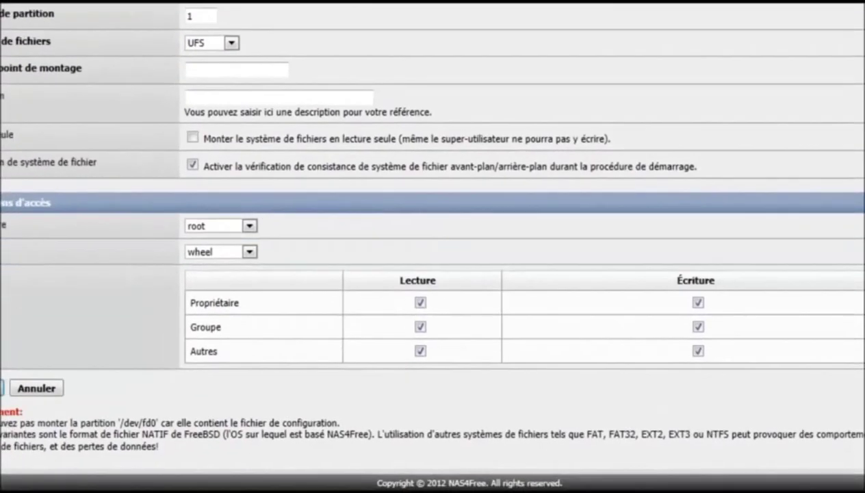
click(17, 378)
scroll(145, 242, down, 3)
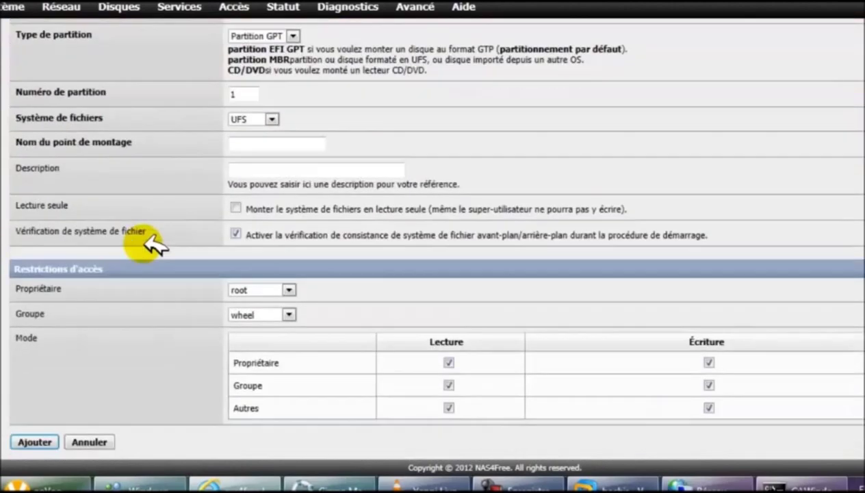
scroll(145, 241, up, 3)
scroll(232, 202, down, 3)
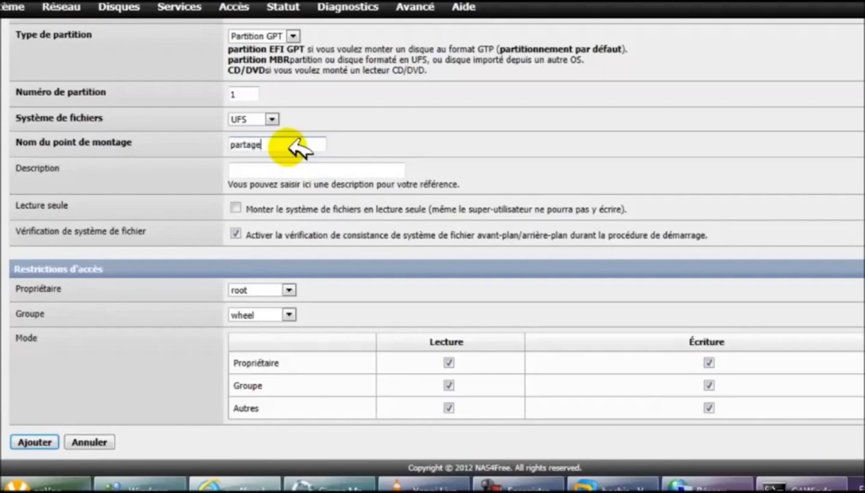
key(Return)
scroll(695, 348, down, 2)
click(23, 365)
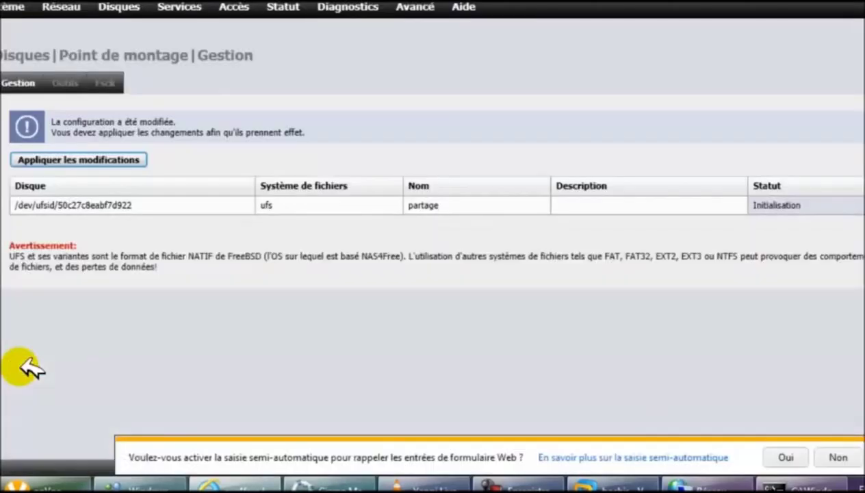
Apply the pending mount point changes and check the disk management, mount point and software RAID pages.
click(116, 157)
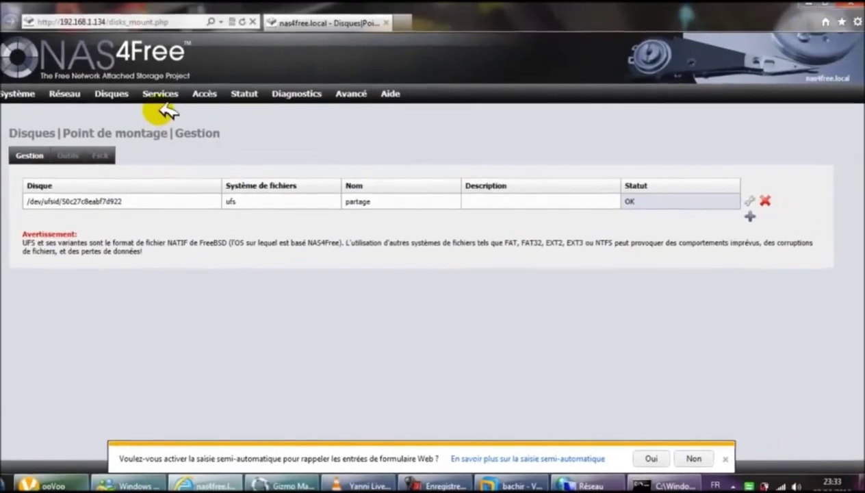
mouse_move(197, 12)
mouse_move(111, 94)
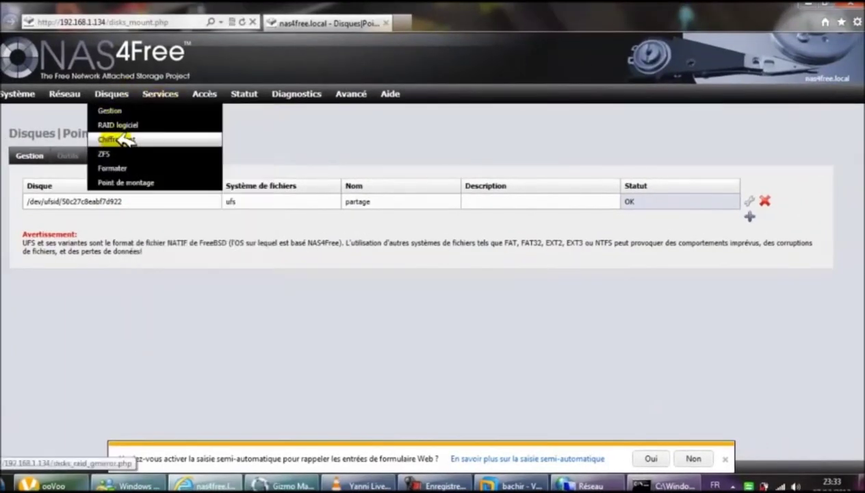
click(118, 111)
mouse_move(113, 94)
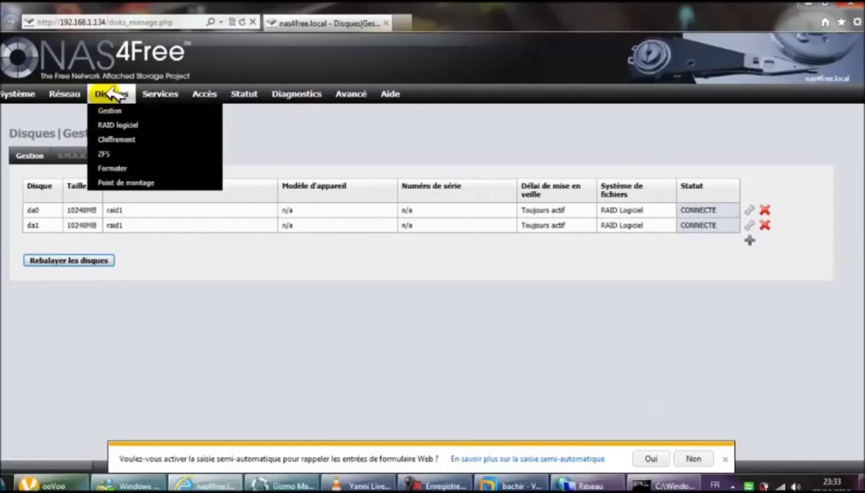
click(125, 182)
mouse_move(111, 93)
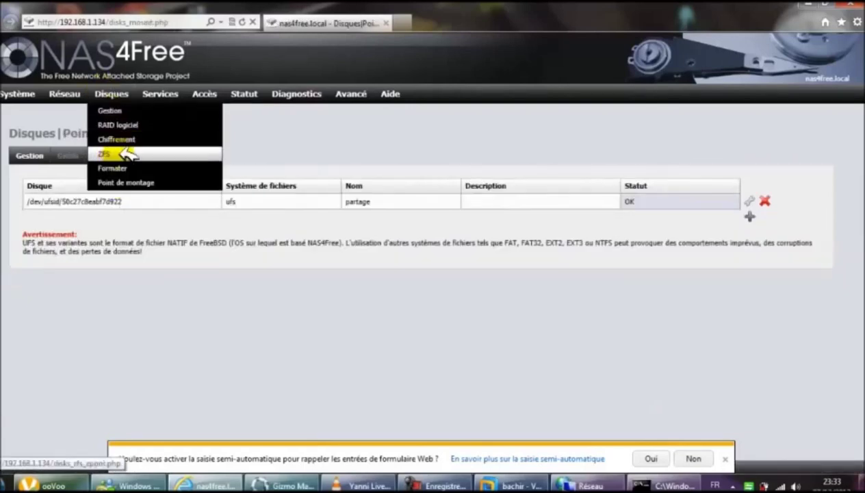
click(147, 127)
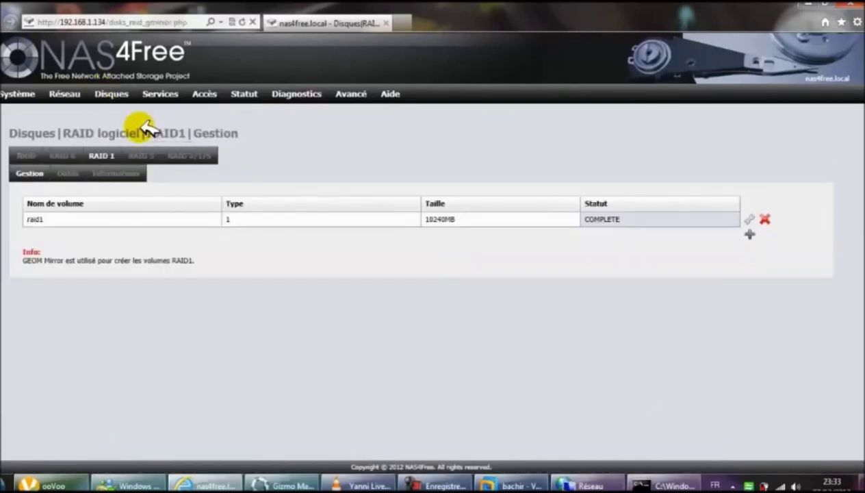
Open the CIFS/SMB service settings and set the authentication to Anonyme.
mouse_move(163, 93)
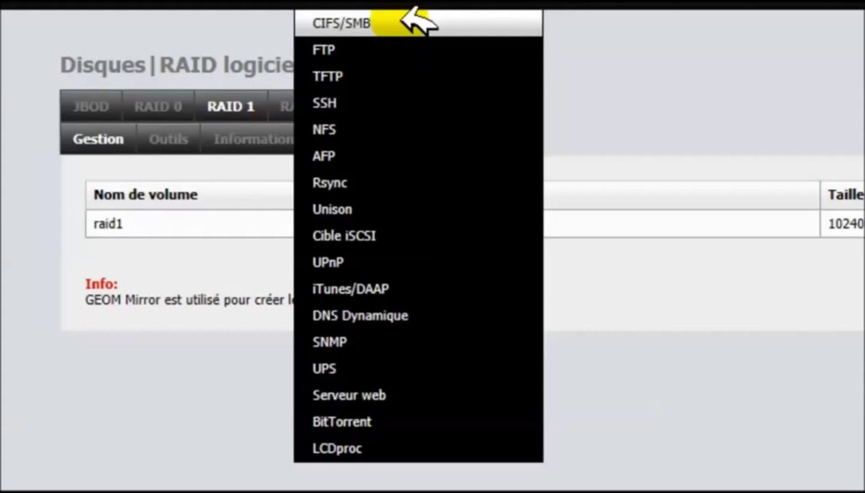
click(414, 23)
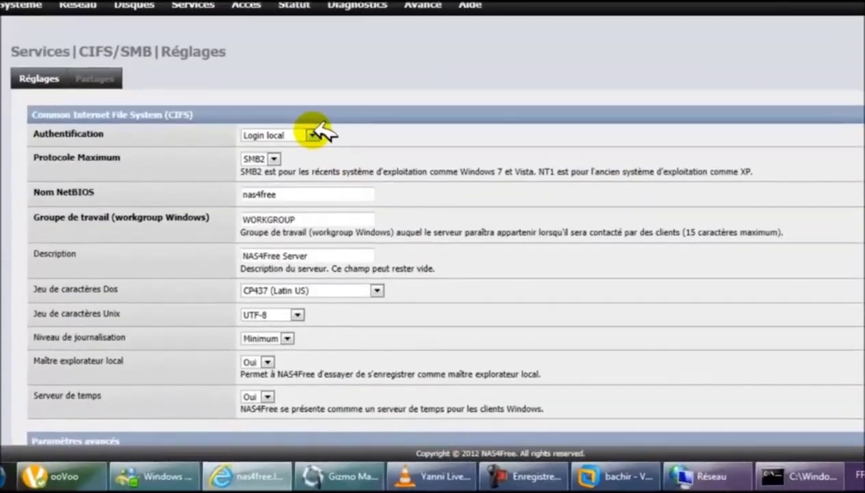
click(275, 202)
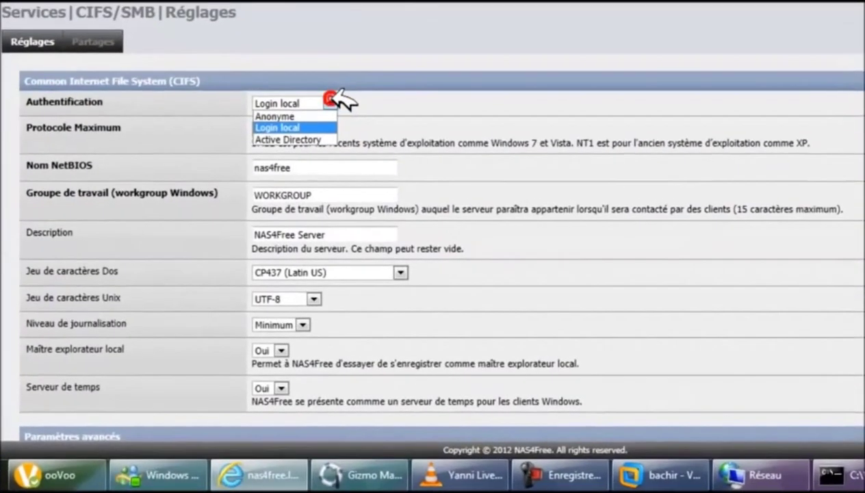
click(334, 96)
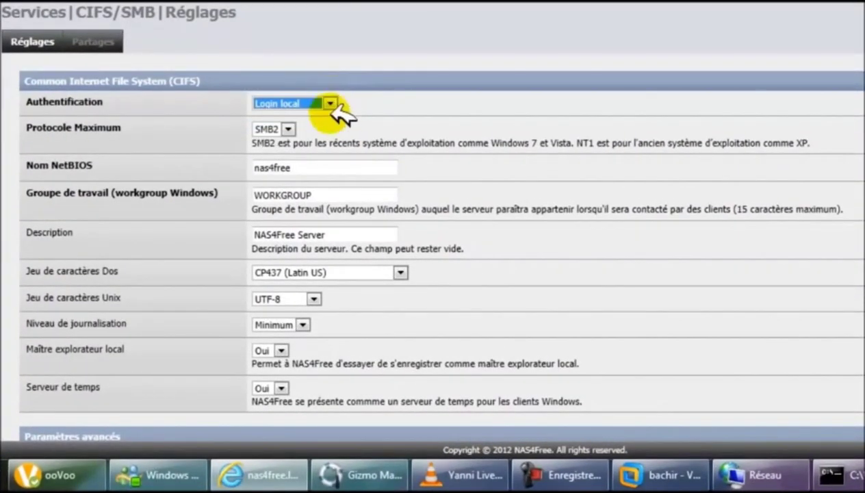
click(276, 102)
click(284, 117)
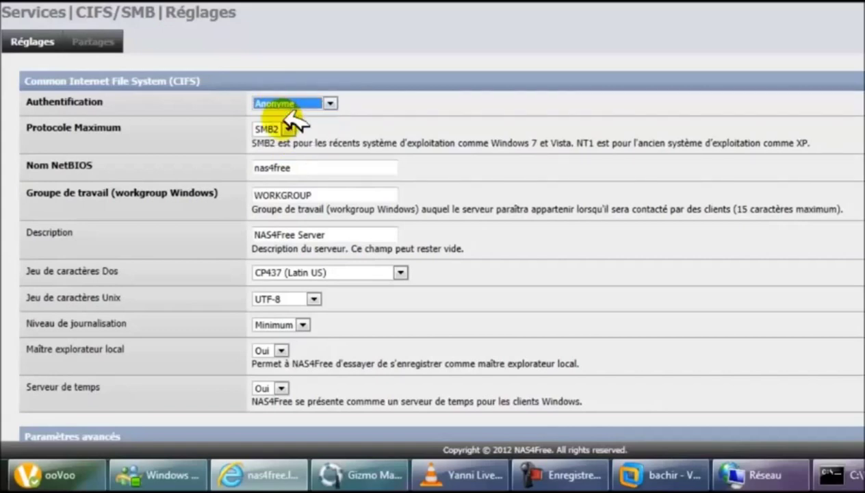
Set the maximum CIFS/SMB protocol to NT 1, and save the settings with a service restart.
click(290, 129)
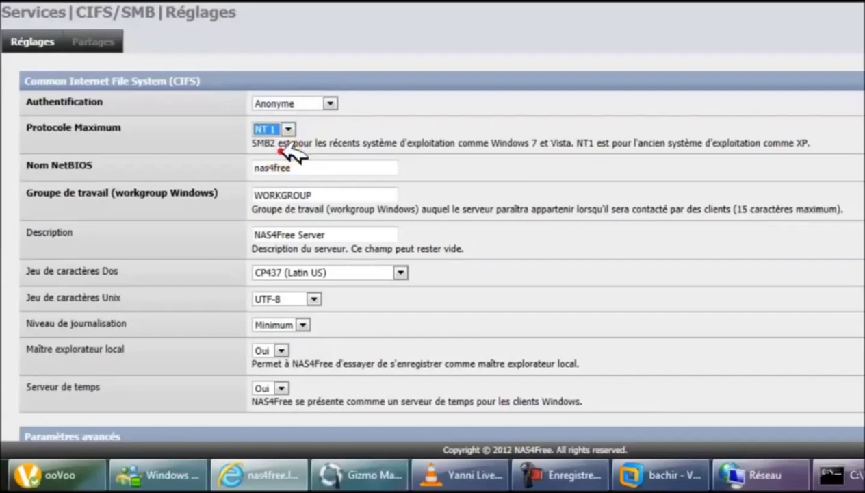
scroll(294, 152, down, 5)
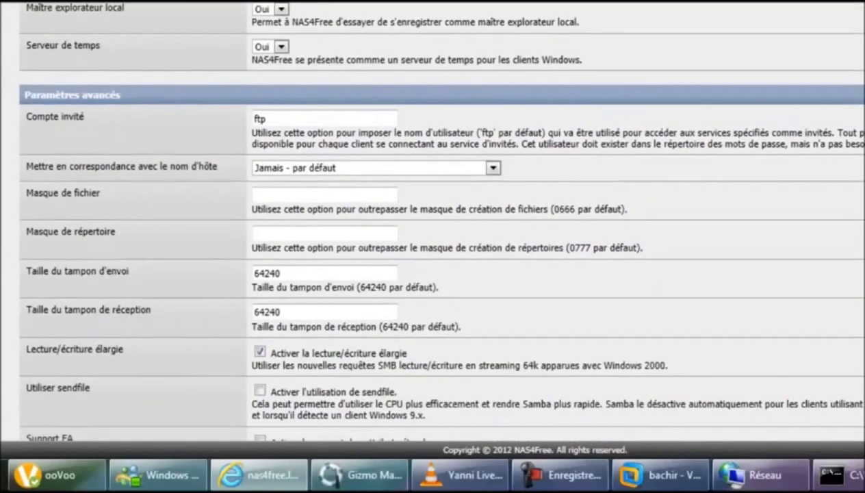
scroll(438, 274, down, 5)
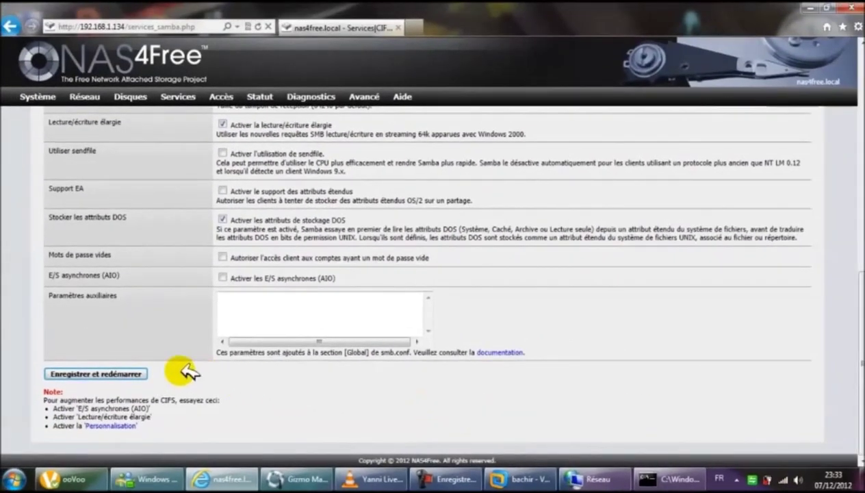
click(113, 372)
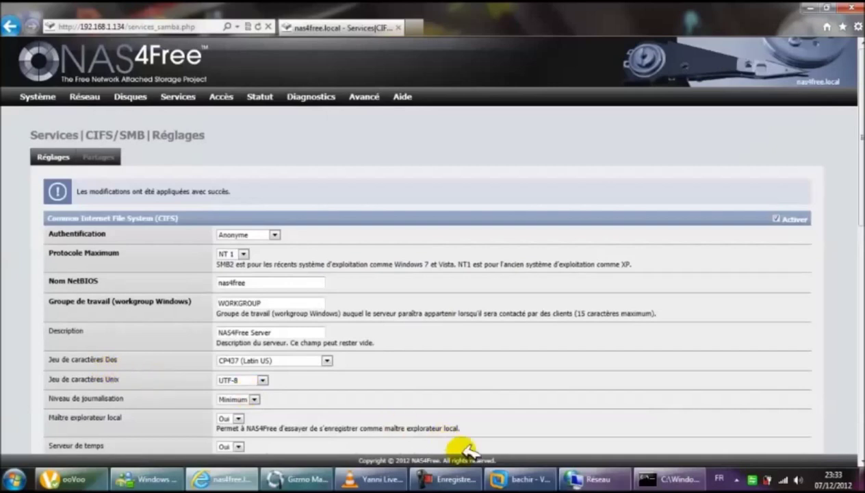
Switch to the Windows Réseau window, refresh its list of network computers, and minimize the network and browser windows.
click(574, 482)
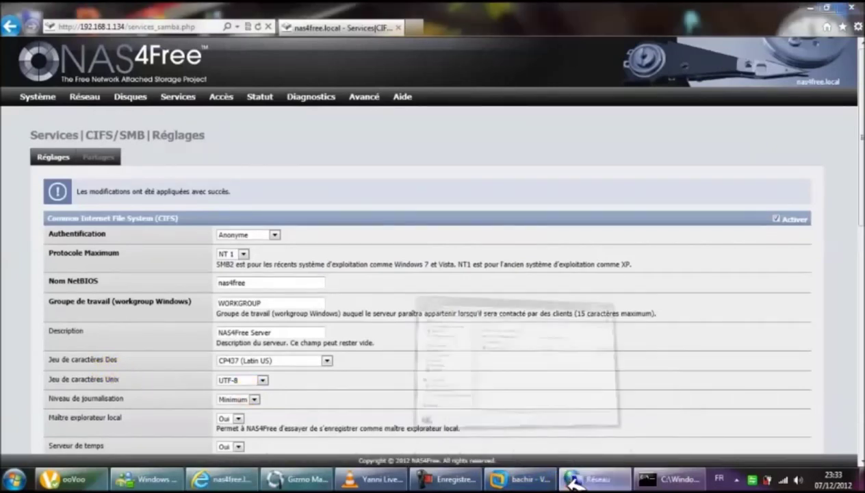
right_click(354, 224)
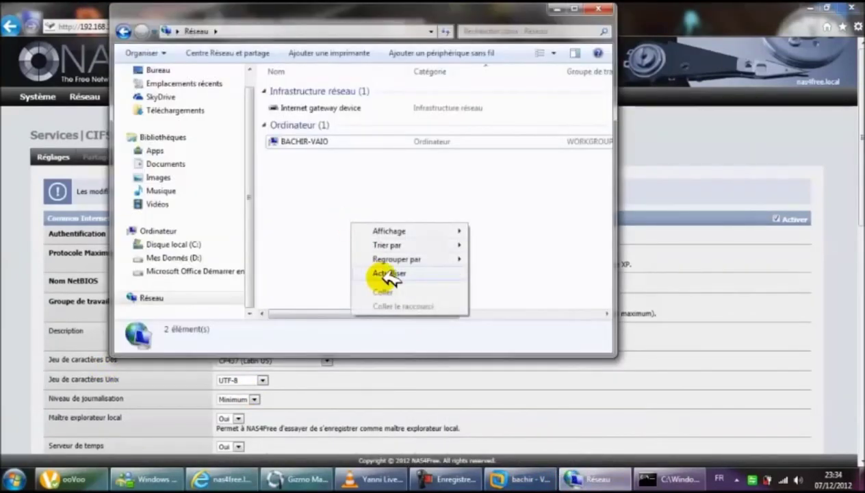
click(389, 274)
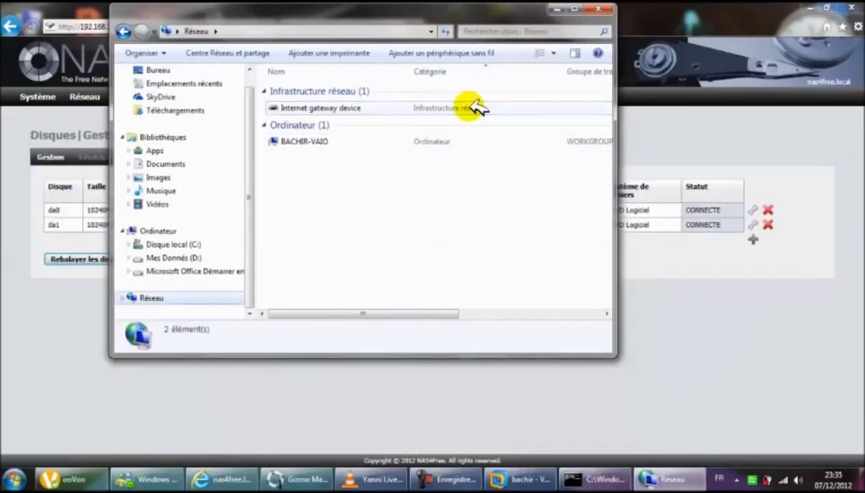
click(567, 9)
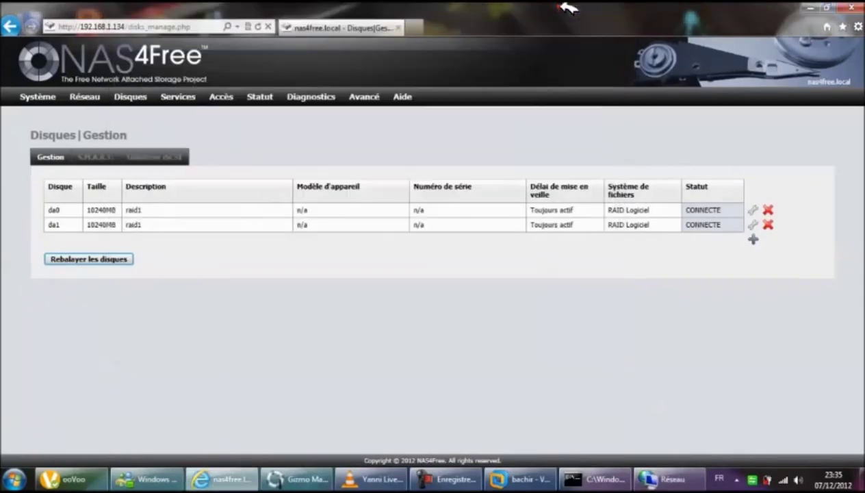
click(810, 6)
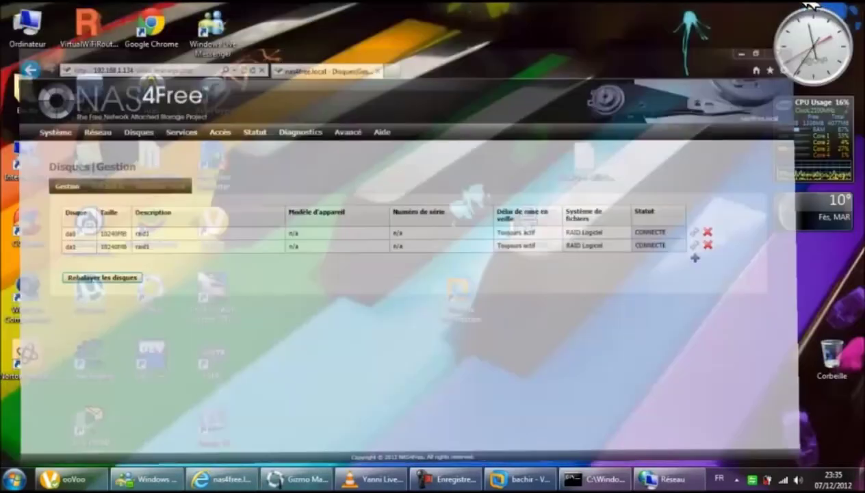
right_click(529, 18)
click(579, 55)
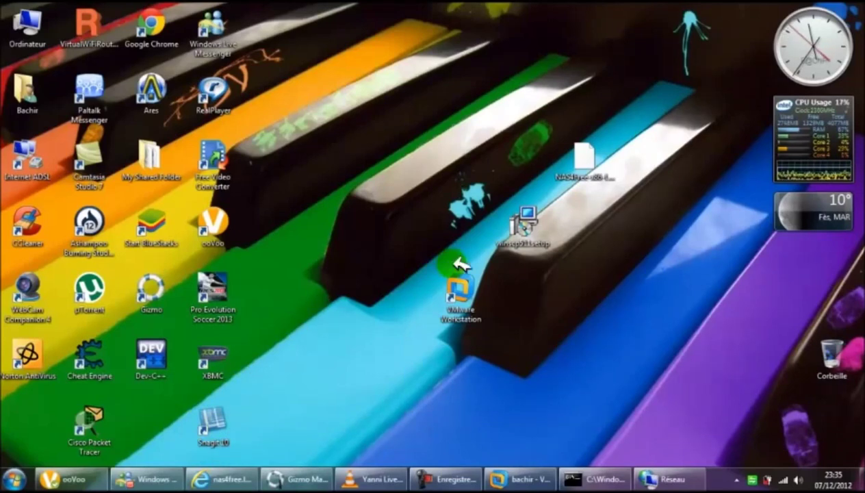
right_click(405, 167)
click(438, 200)
right_click(405, 167)
click(440, 201)
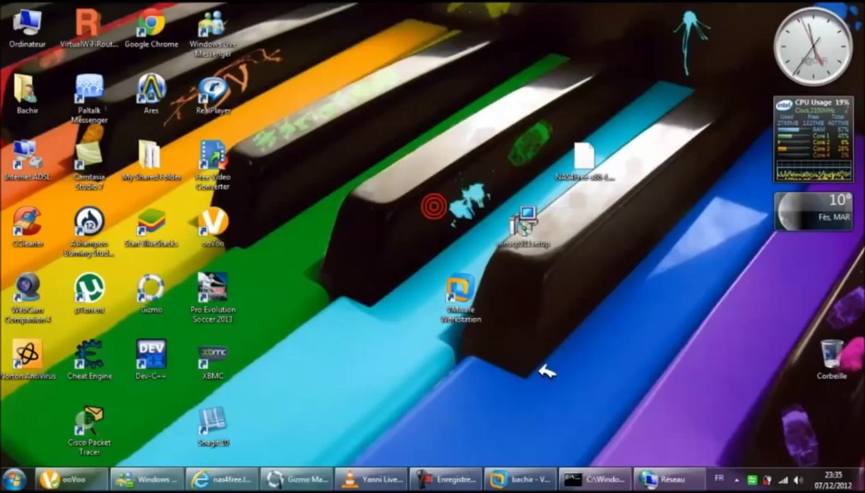
click(426, 481)
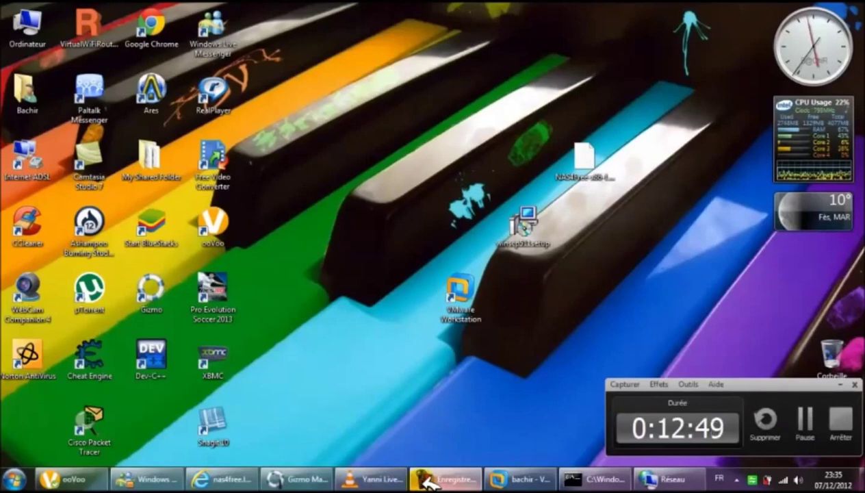